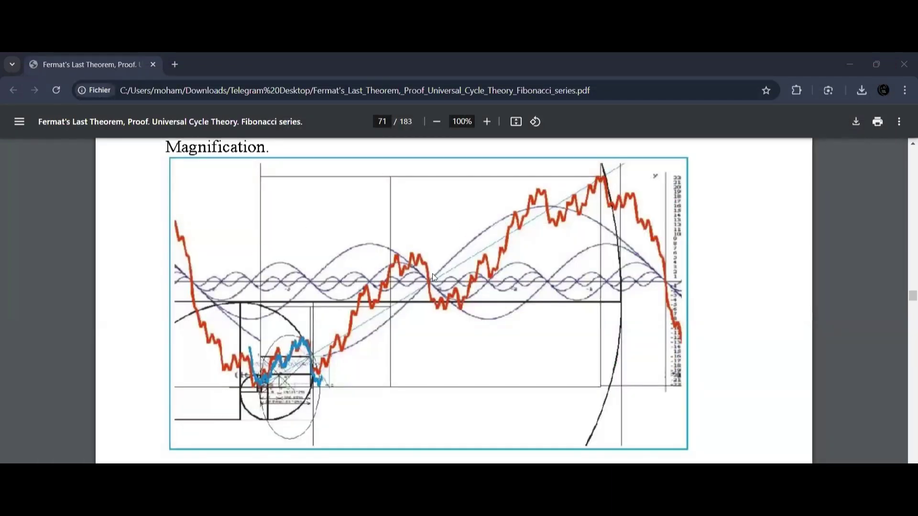
Step: Examine the PDF's infinite curve, logarithmic spiral and 31.72° staircase diagrams on pages 69 to 71
scroll(596, 299, "up", 4)
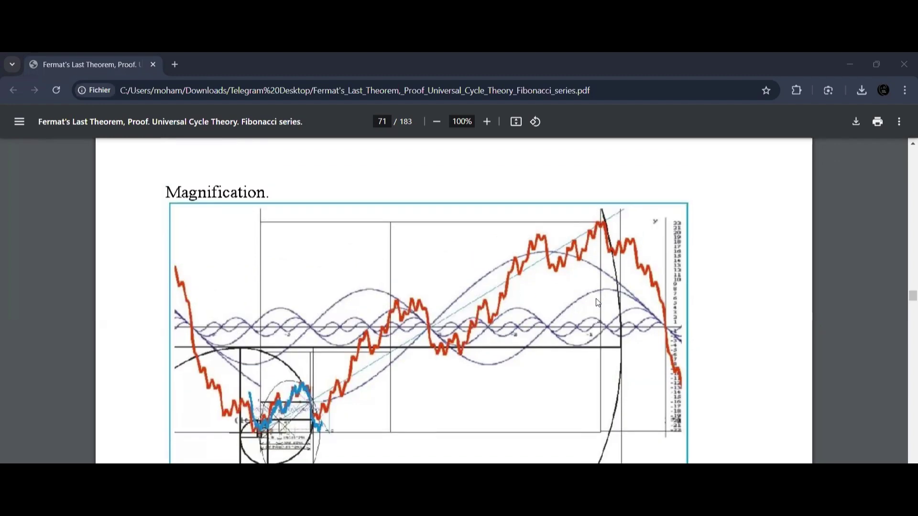
scroll(598, 301, "down", 4)
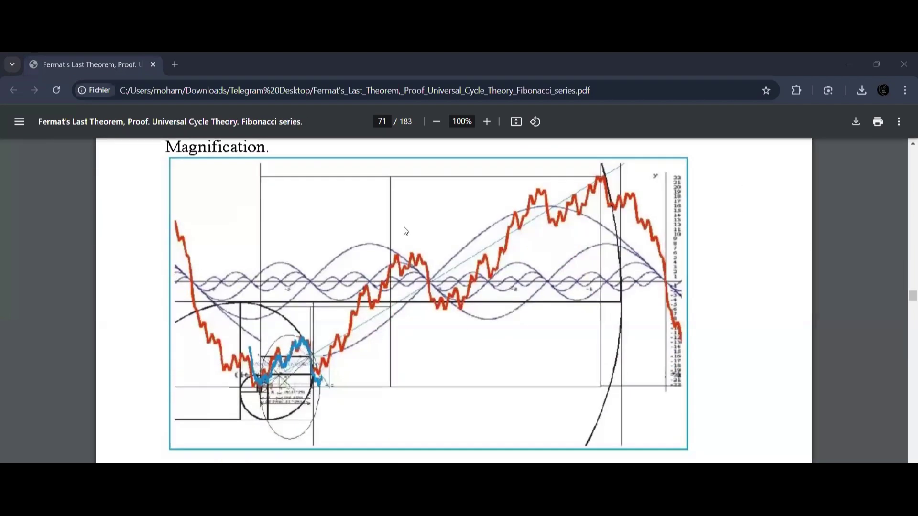
scroll(323, 303, "down", 3)
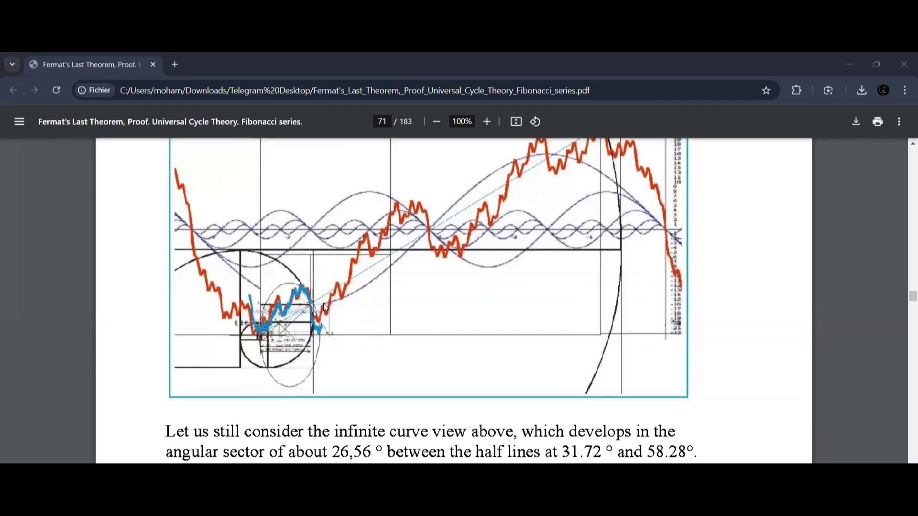
scroll(507, 319, "up", 4)
scroll(513, 321, "up", 8)
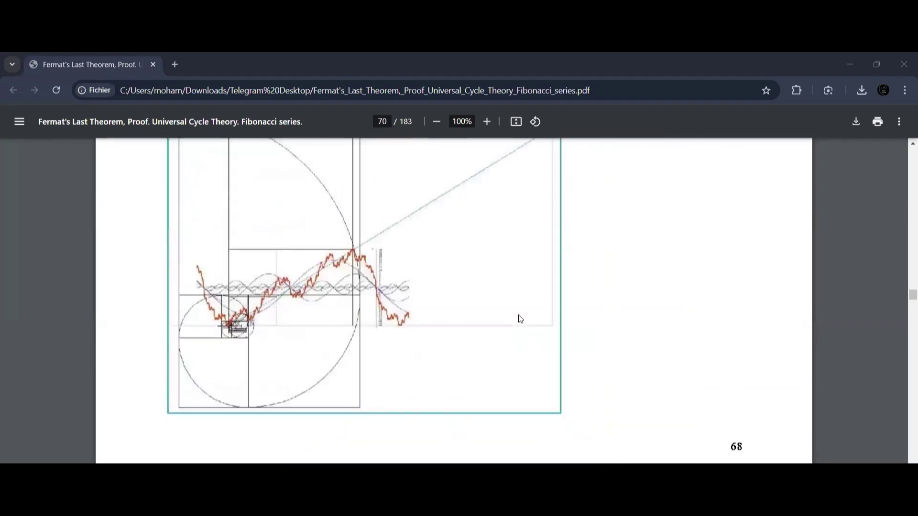
scroll(520, 319, "up", 4)
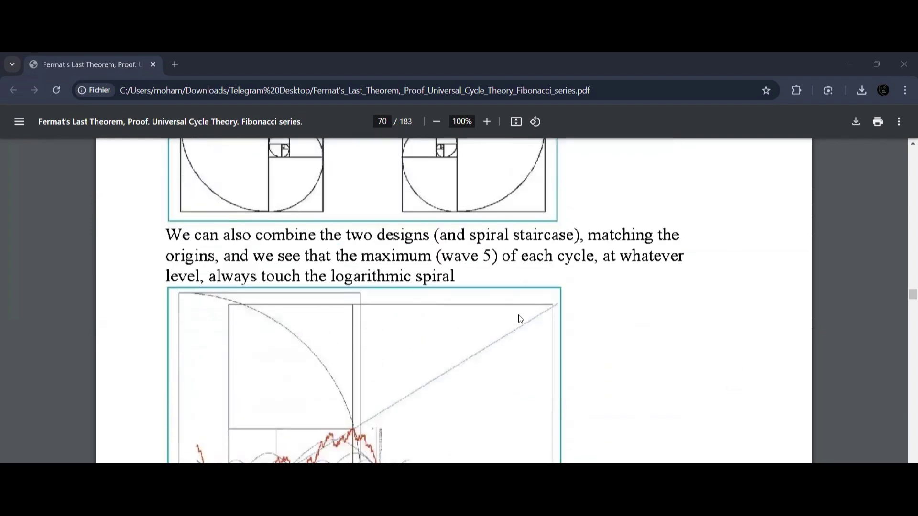
scroll(516, 318, "up", 2)
scroll(518, 309, "up", 12)
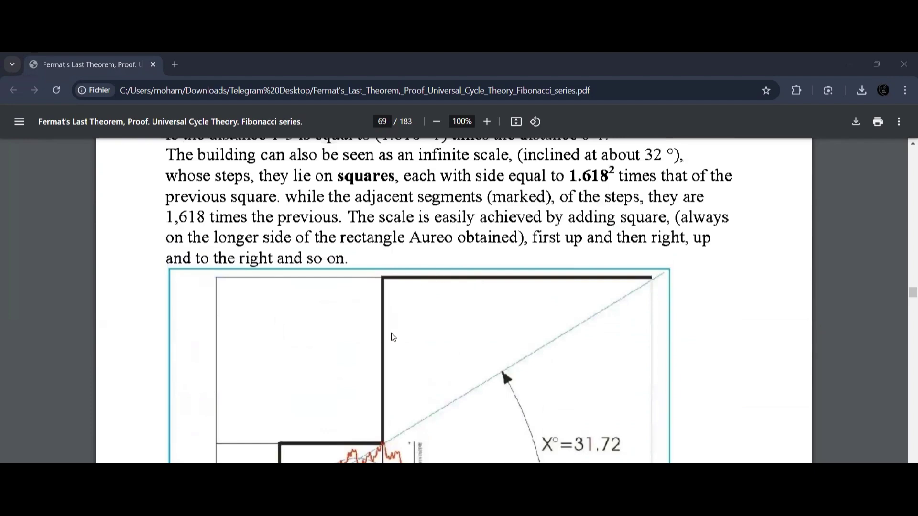
scroll(443, 349, "down", 1)
scroll(443, 348, "down", 8)
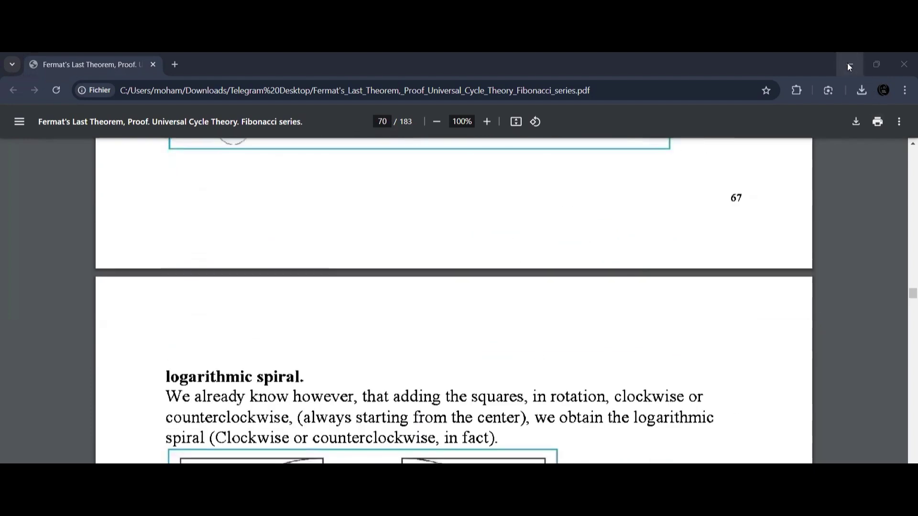
Step: Switch to TradingView, replay the 1h gold chart from the early March 2023 low, and mark the 3 November 2022 06:00 low with a vertical line
left_click(850, 65)
left_click_drag(417, 350, 474, 338)
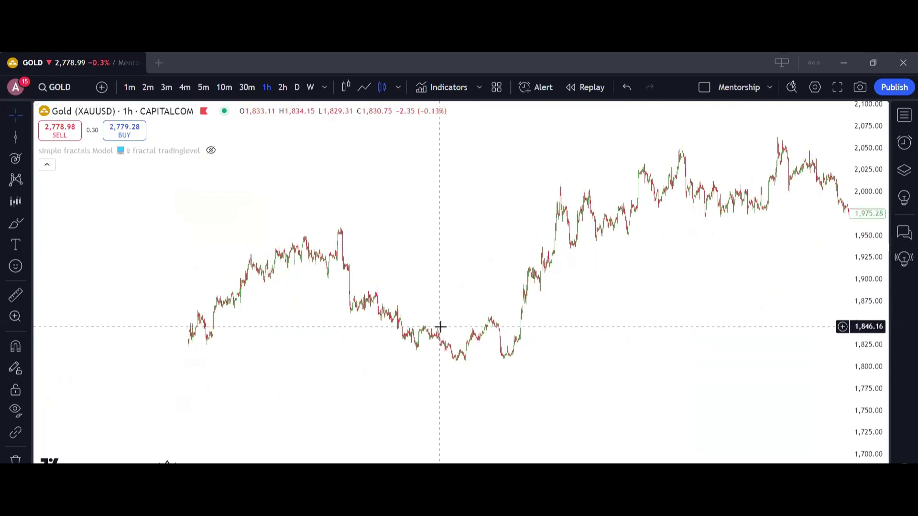
left_click(588, 89)
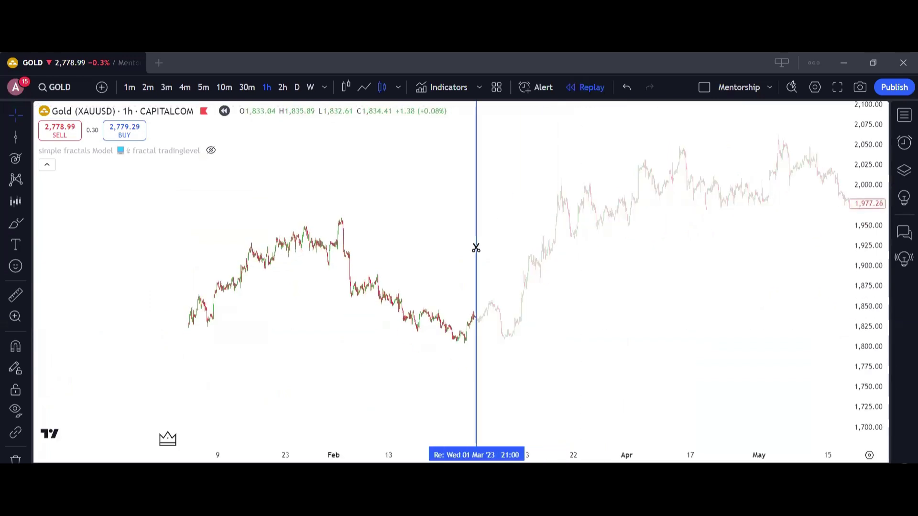
left_click(522, 300)
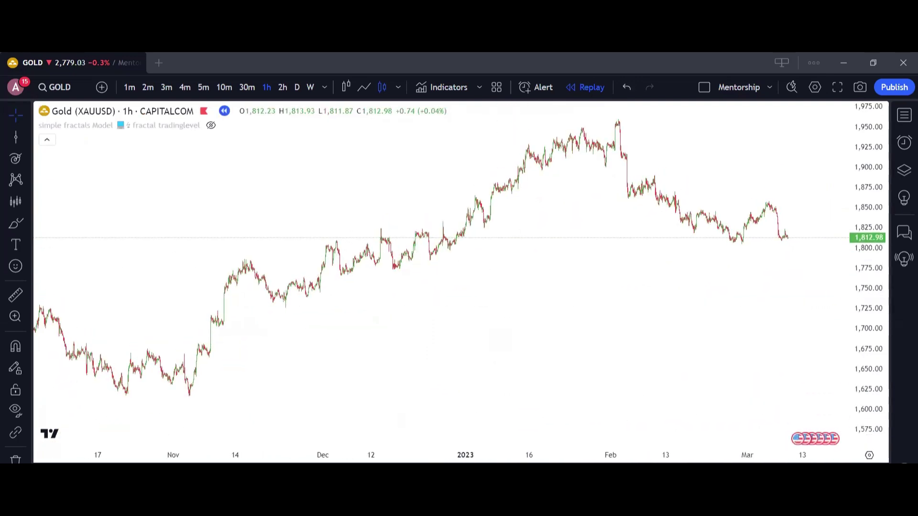
left_click(189, 413)
Step: Sketch a freehand brush wave along the rise from the November 2022 low to late January 2023, and undo it
left_click(12, 226)
mouse_move(196, 384)
left_mouse_down()
mouse_move(251, 273)
mouse_move(429, 216)
mouse_move(588, 138)
left_mouse_up()
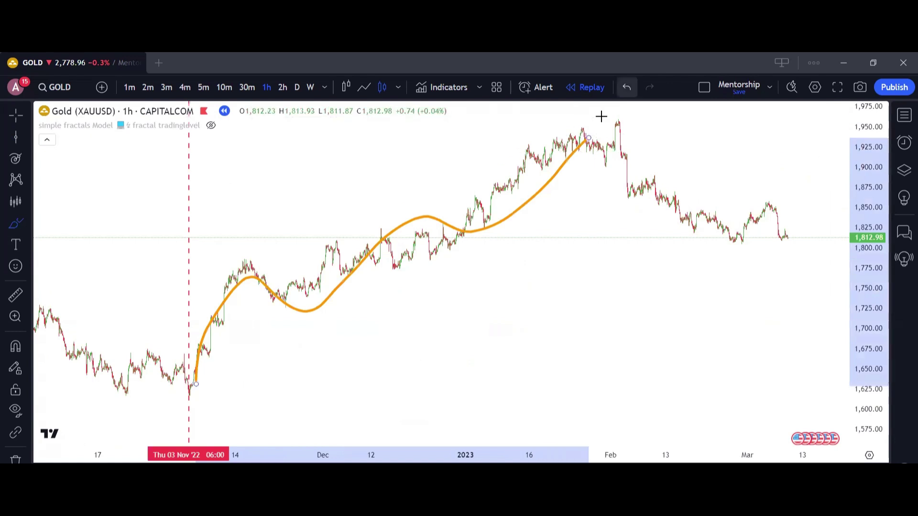
key("ctrl+z")
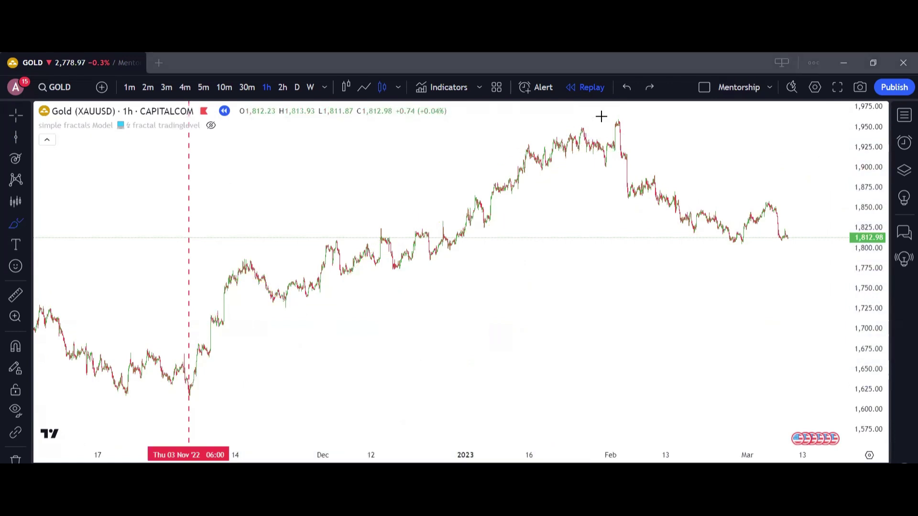
Step: Check the bar coordinate of the vertical line at the 3 November 2022 low without changing it
double_click(188, 211)
left_click(434, 301)
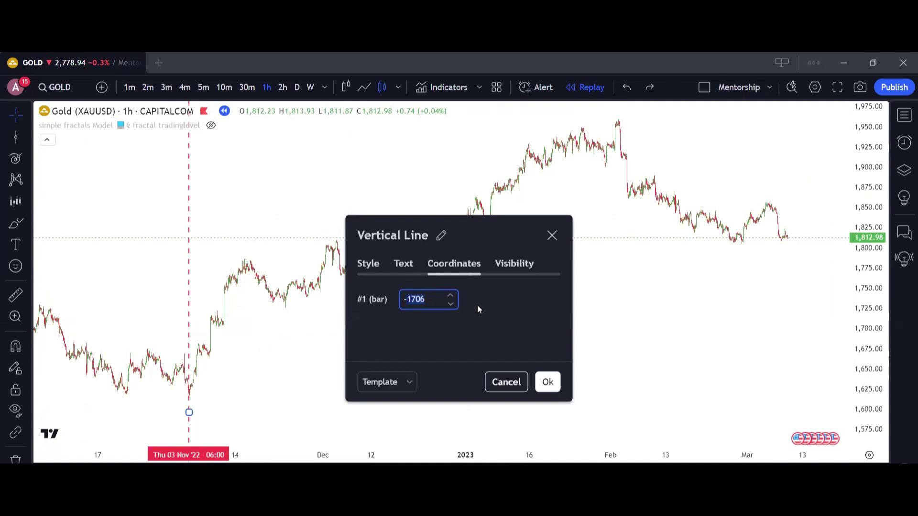
left_click(552, 236)
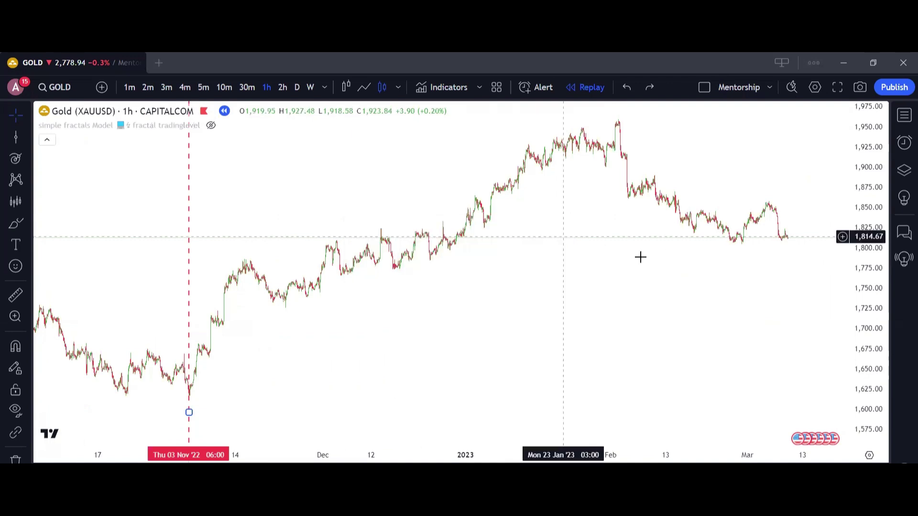
Step: Switch to the fractal level folder in File Explorer and open a command prompt there with cmd
key("alt+Tab")
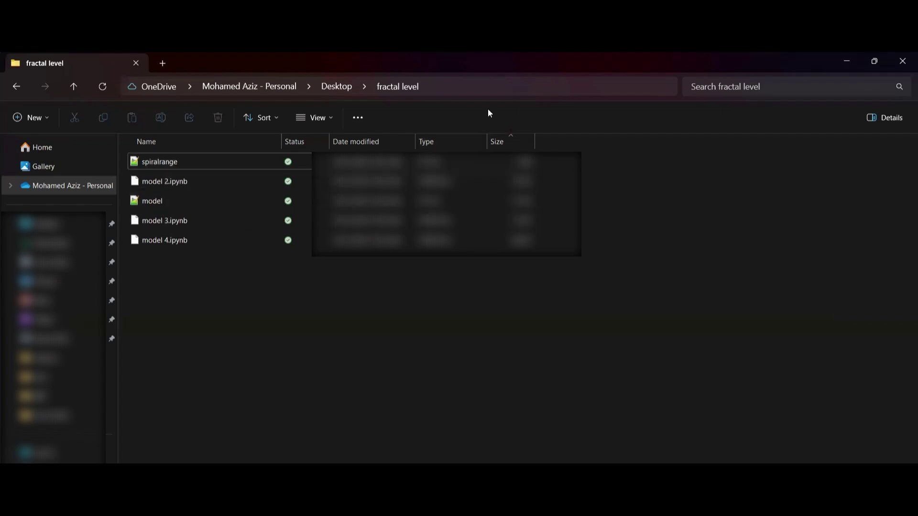
left_click(466, 94)
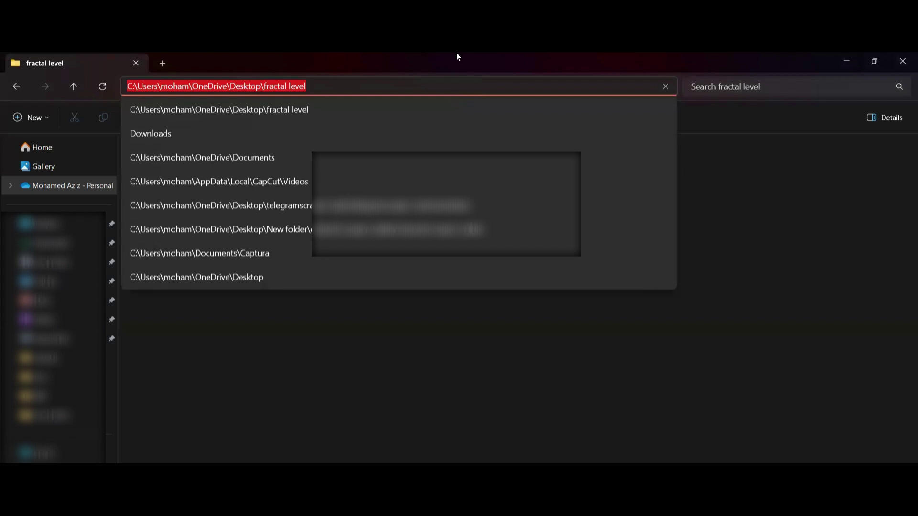
type("cmd")
key("Return")
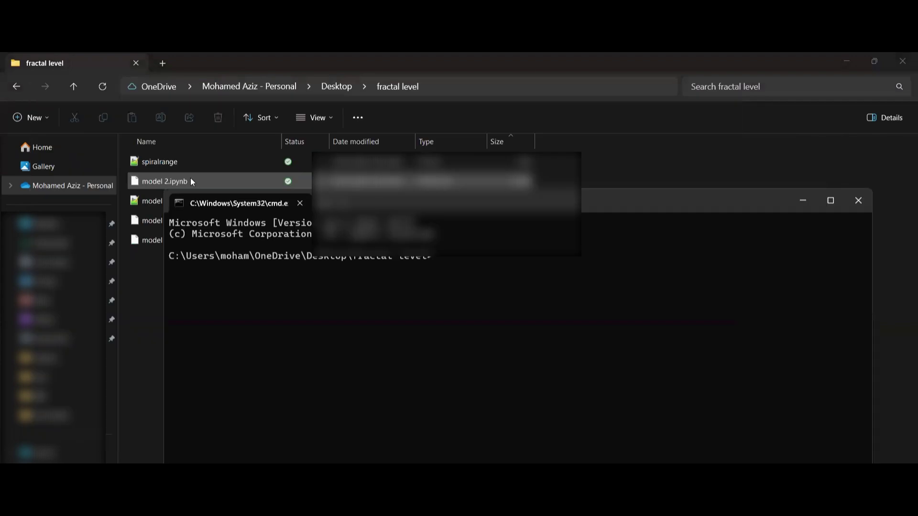
Step: Grab the spiralrange file name, maximize the command prompt and run python spiralrange.py
left_click(176, 164)
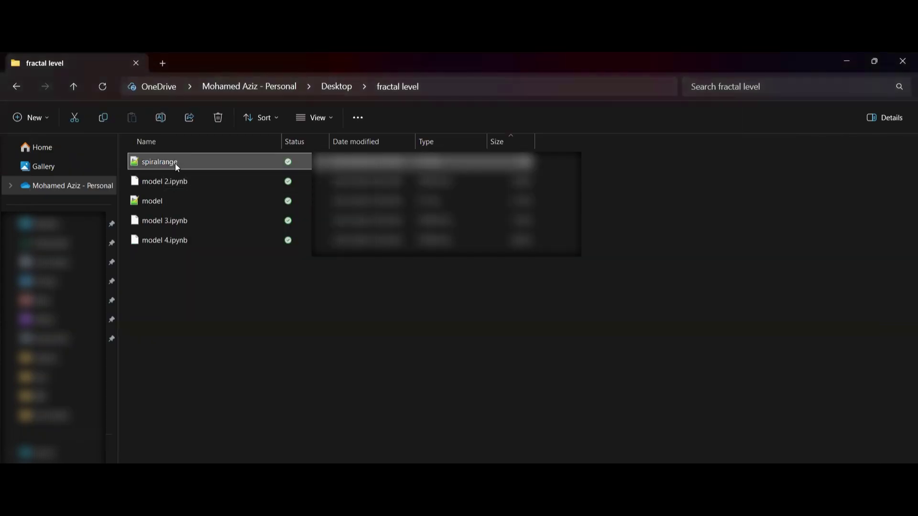
left_click(176, 164)
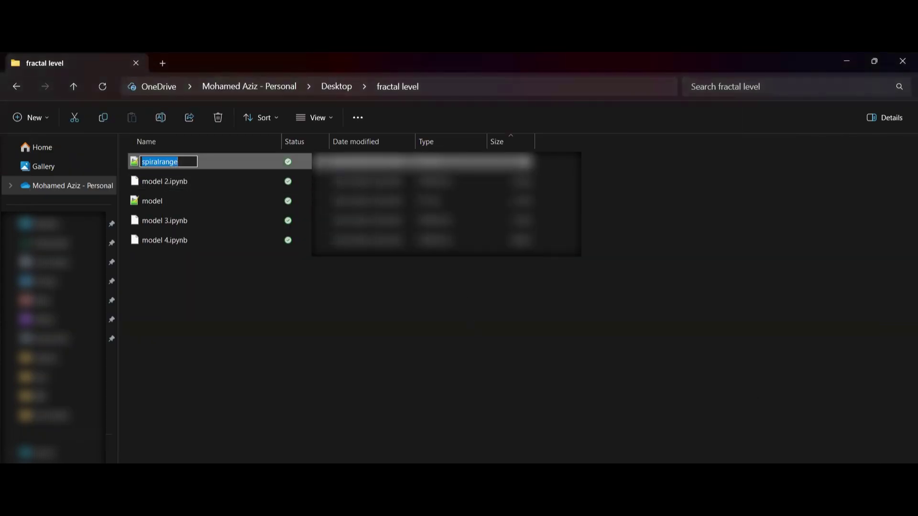
key("alt+Tab")
double_click(659, 203)
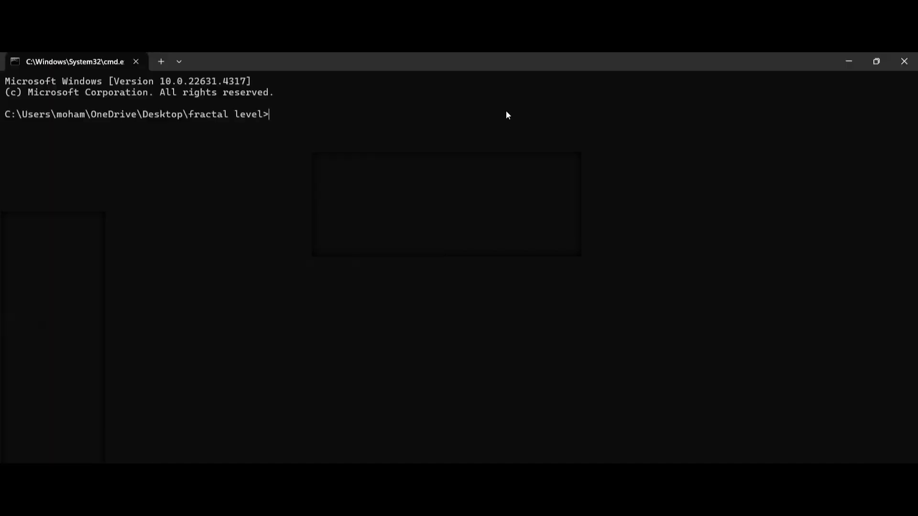
type("python spiralrange.py")
key("Return")
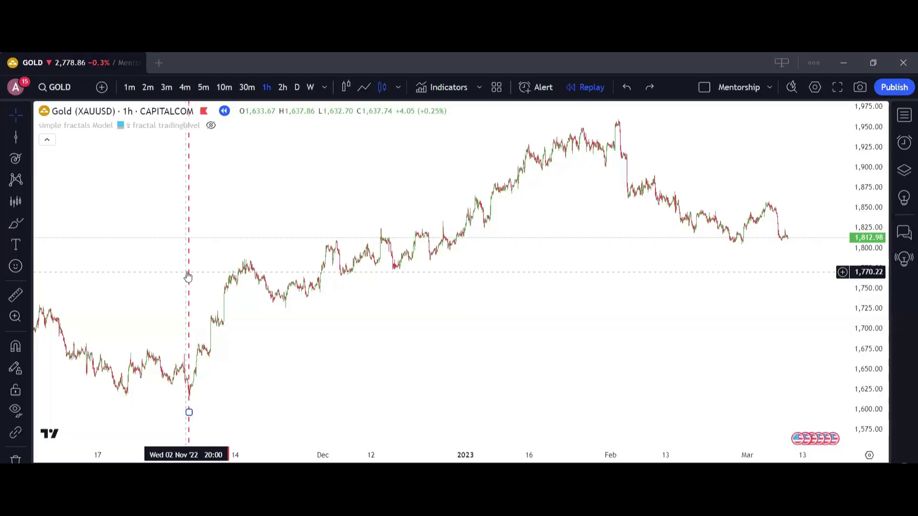
Step: Return to the gold chart and recheck the November line's bar number to use as the script's low value
double_click(189, 277)
left_click(433, 300)
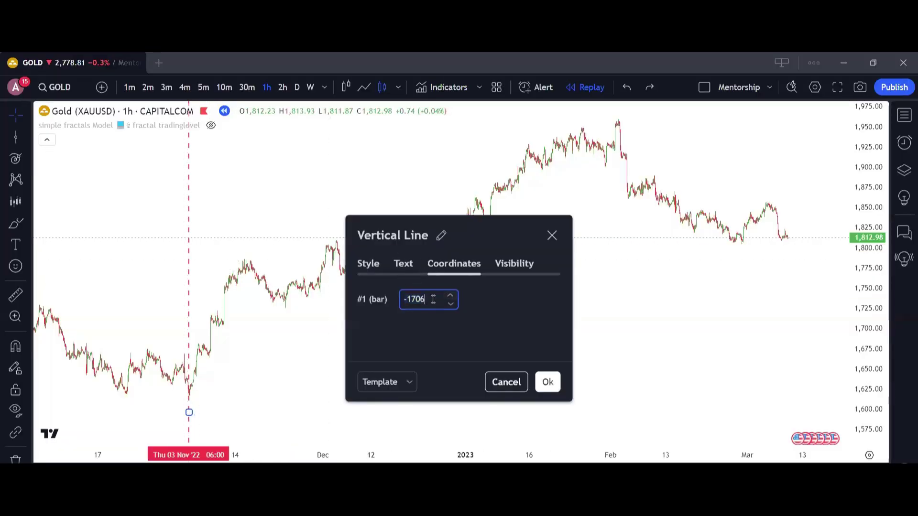
left_click(551, 236)
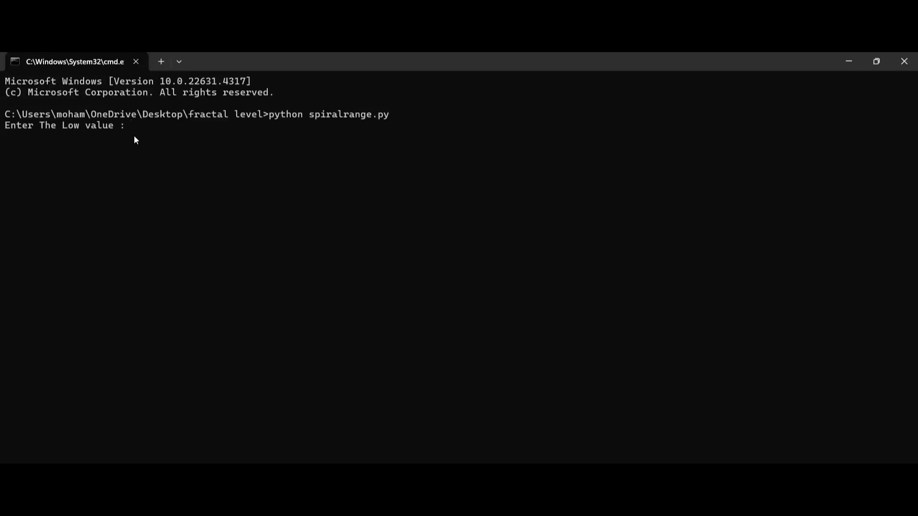
Step: In the command prompt, clear the stray spiralrange text and submit 1706 as the low value
type("spiralrange")
key("BackSpace")
key("BackSpace")
key("BackSpace")
key("BackSpace")
key("BackSpace")
key("BackSpace")
key("BackSpace")
key("BackSpace")
key("BackSpace")
key("BackSpace")
key("BackSpace")
type("1706")
key("Return")
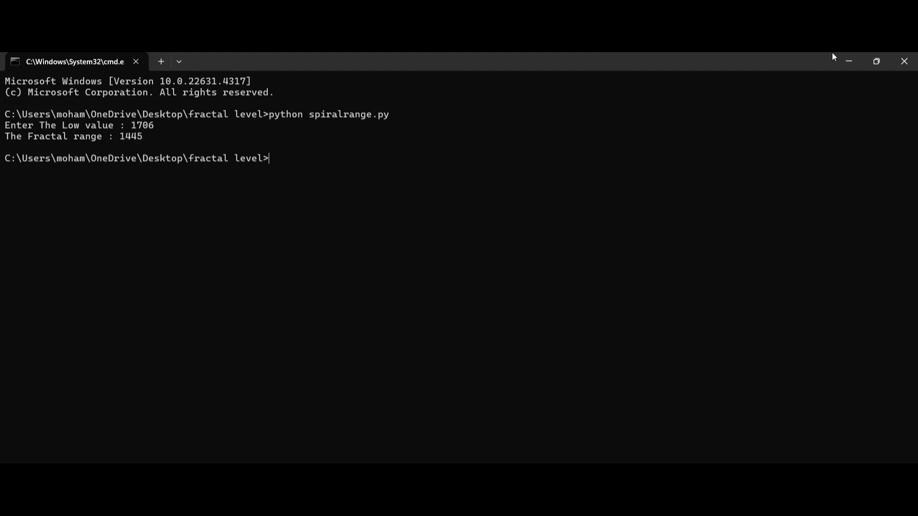
Step: Return to the gold chart and set the vertical line's bar coordinate to -1445
left_click(849, 61)
double_click(189, 249)
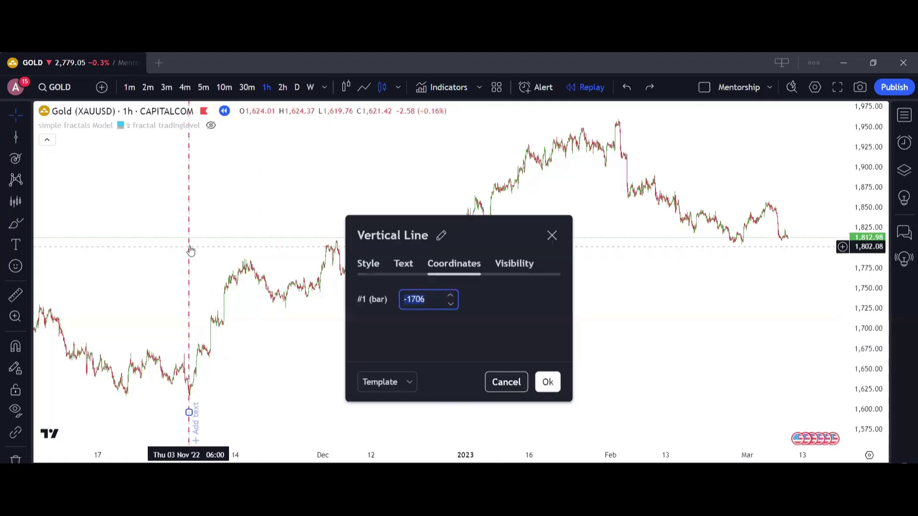
left_click(432, 299)
key("BackSpace")
key("BackSpace")
key("BackSpace")
key("BackSpace")
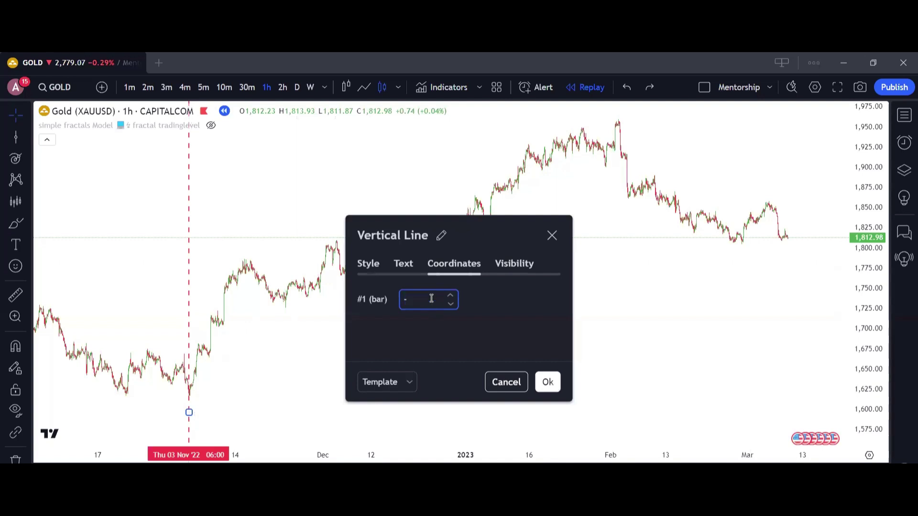
type("-1445")
left_click(548, 382)
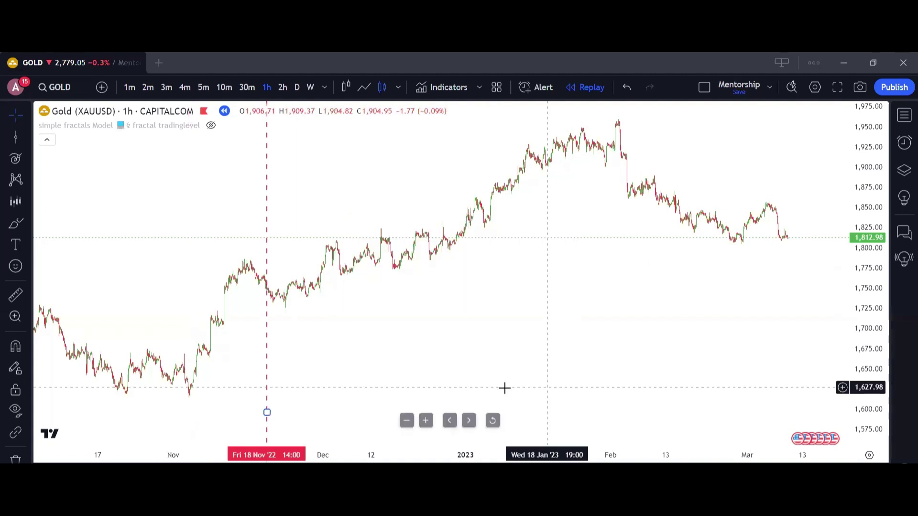
Step: Add a second vertical line at the 3 November 2022 06:00 low
left_click_drag(345, 355, 342, 349)
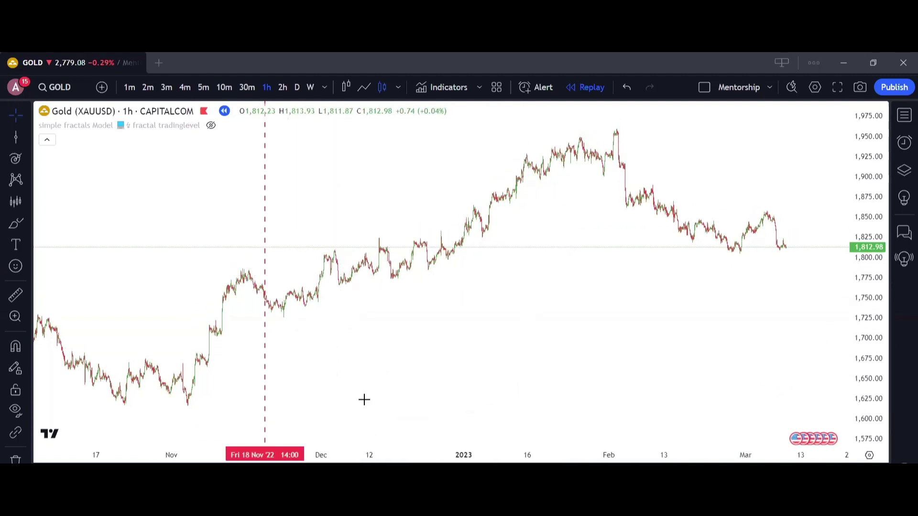
key("alt+v")
left_click(187, 407)
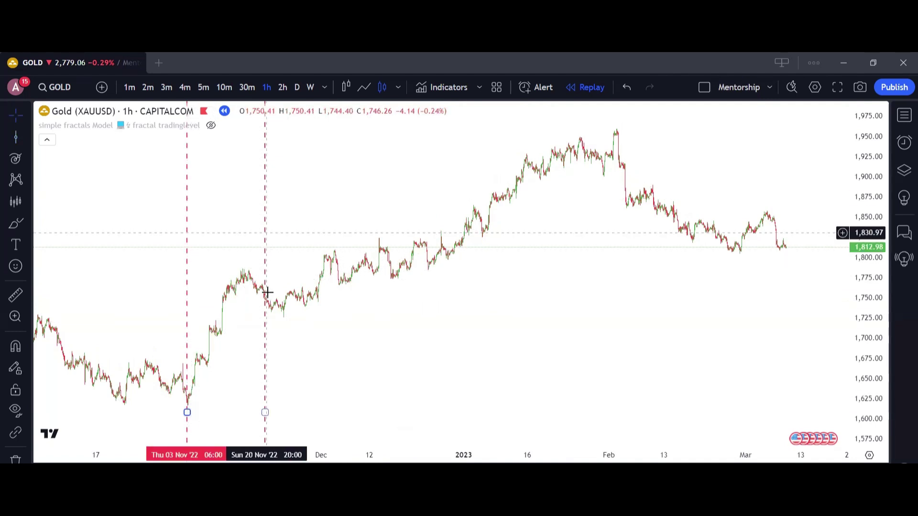
left_click(385, 346)
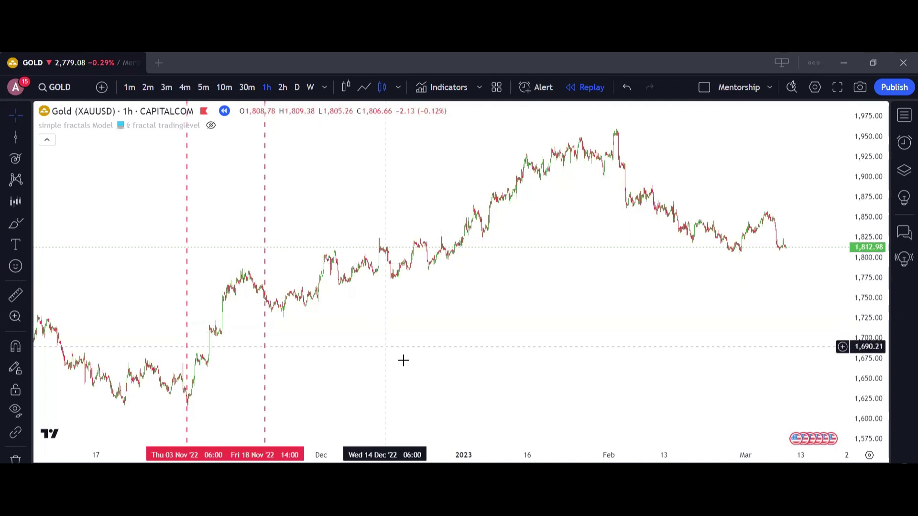
Step: Draw a Fibonacci spiral from the 3 November 2022 low horizontally to the 18 November 2022 vertical line
left_click_drag(403, 361, 396, 350)
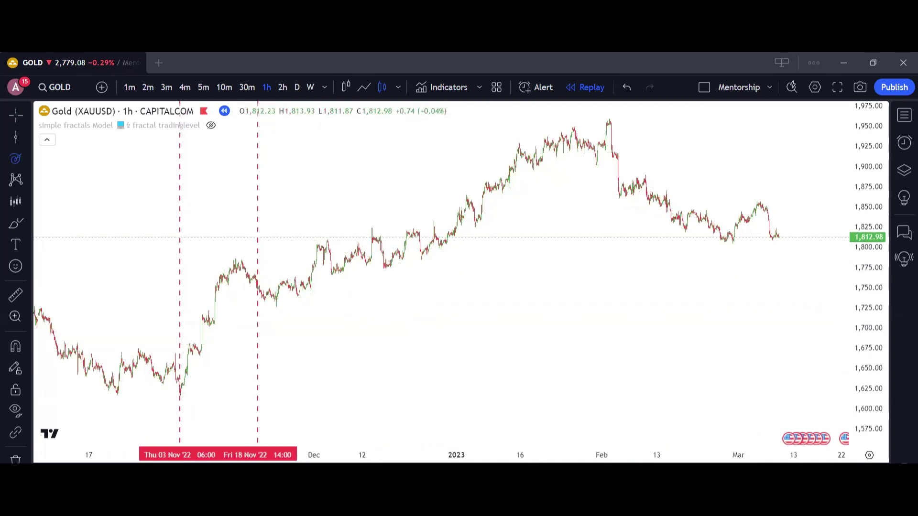
left_click(180, 396)
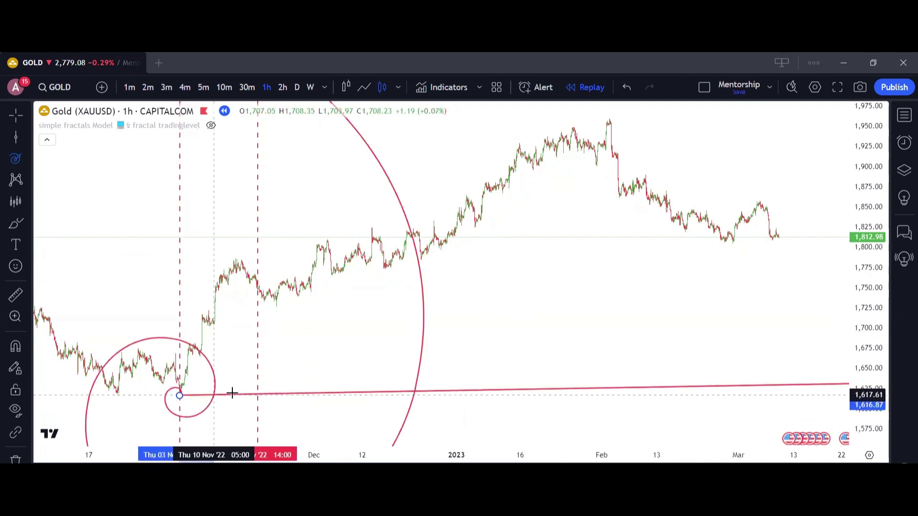
left_click(256, 395)
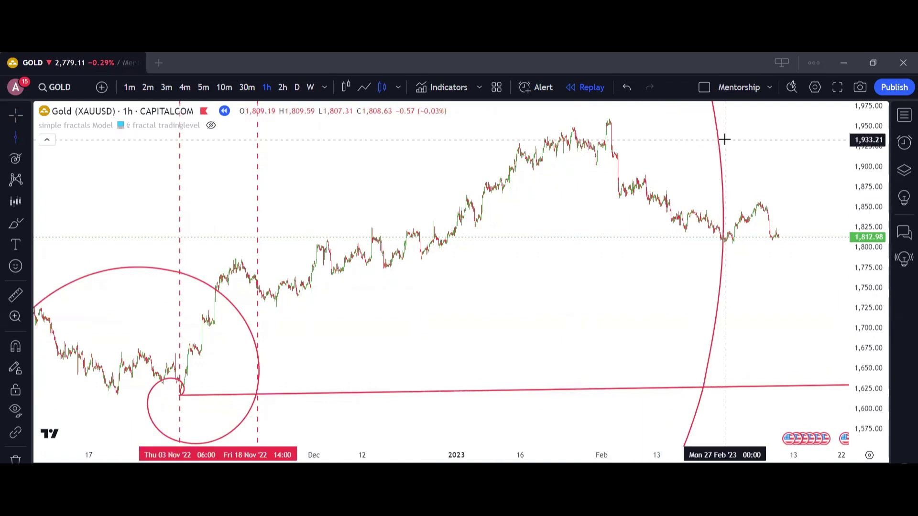
Step: Mark the spiral's outer arc at the late February low with a vertical line at 26 February 2023 20:00, and delete the spiral
left_click(724, 412)
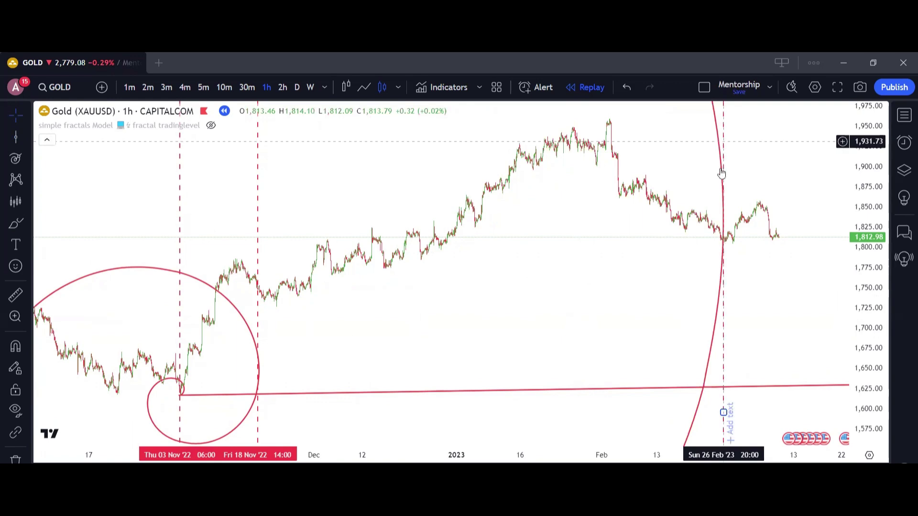
left_click(610, 390)
key("Delete")
scroll(619, 277, "up", 3)
left_click_drag(546, 273, 363, 338)
left_click_drag(856, 374, 857, 338)
left_click_drag(721, 309, 638, 332)
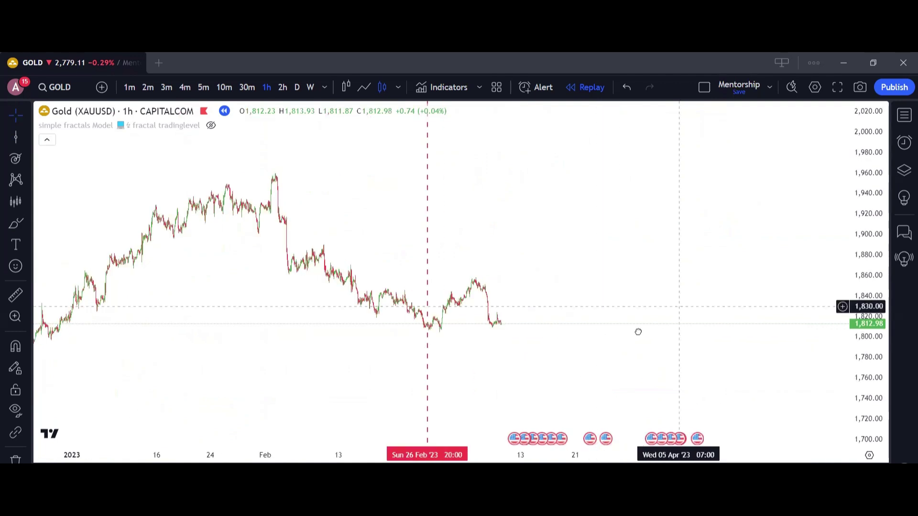
Step: Project a red price pattern from the 26 February 2023 20:00 line up to about 2,040 in early April
scroll(639, 332, "right", 2)
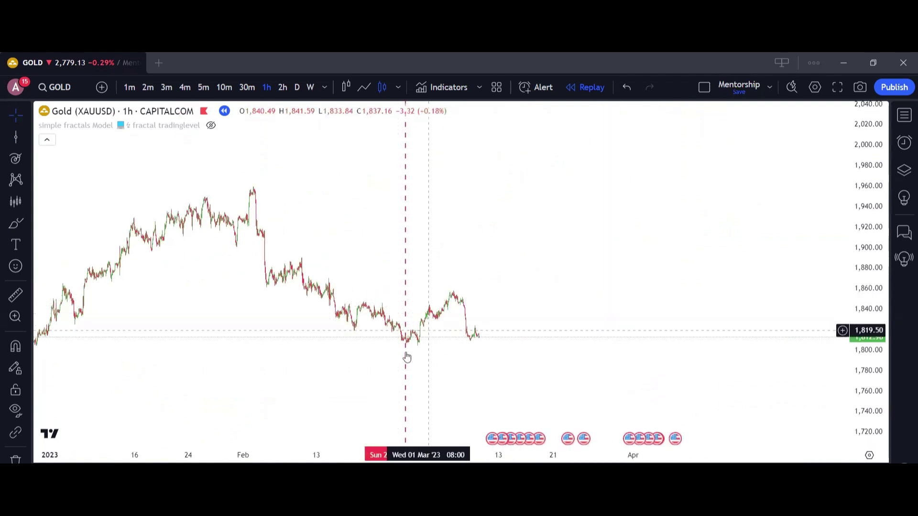
left_click(15, 202)
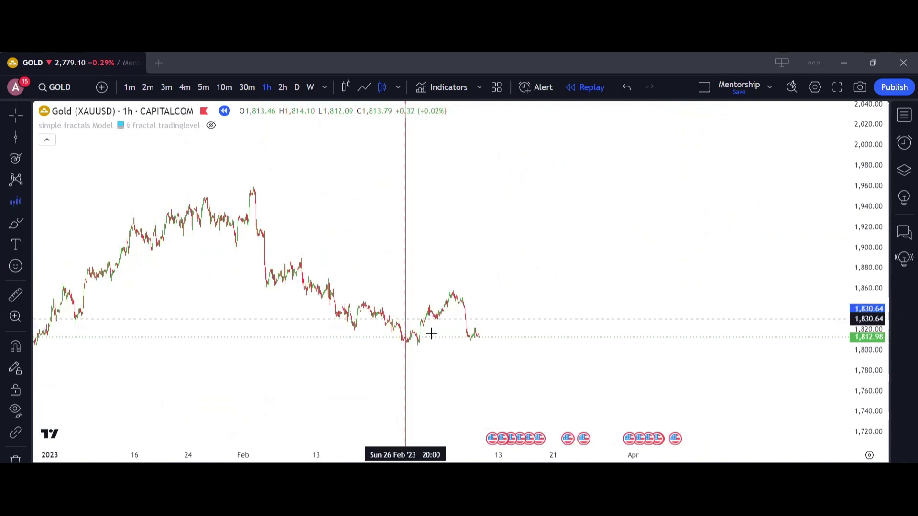
left_click(405, 319)
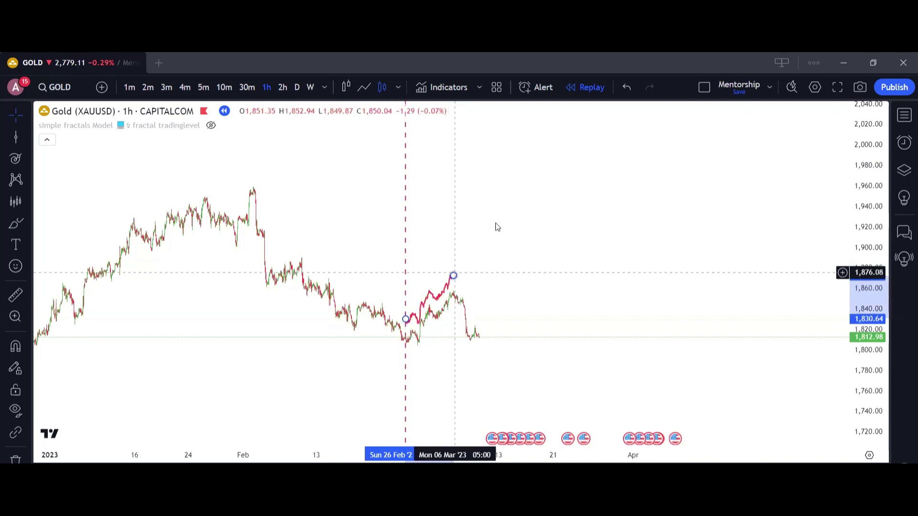
left_click(785, 275)
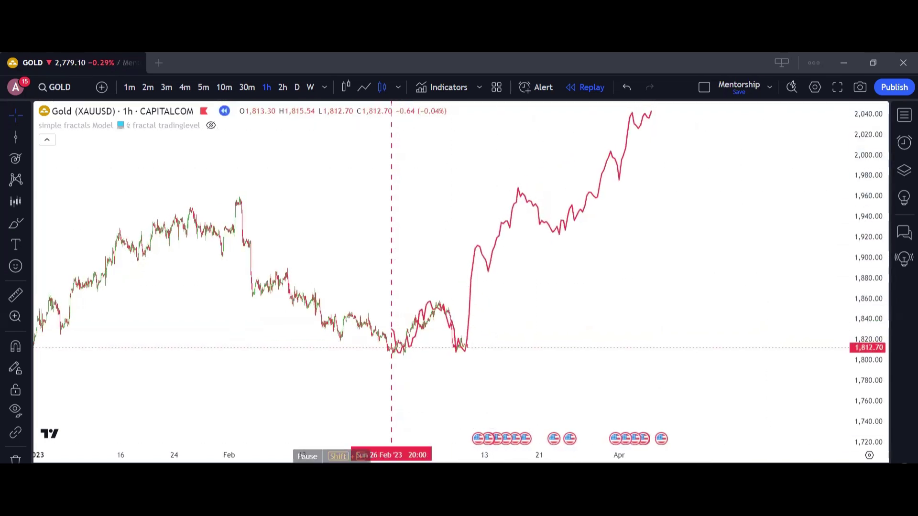
Step: Play the replay into the mid-March rally and show the simple fractals Model indicator over the projected pattern
mouse_move(211, 128)
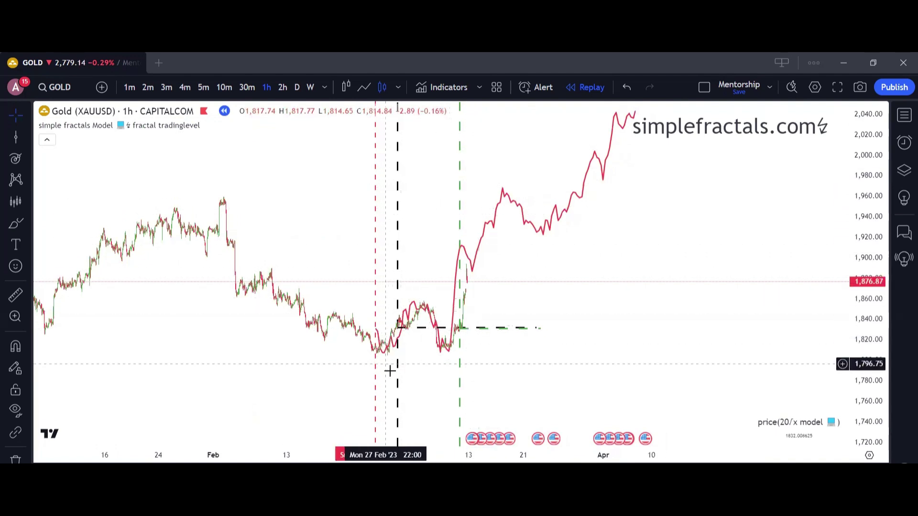
scroll(517, 258, "down", 2)
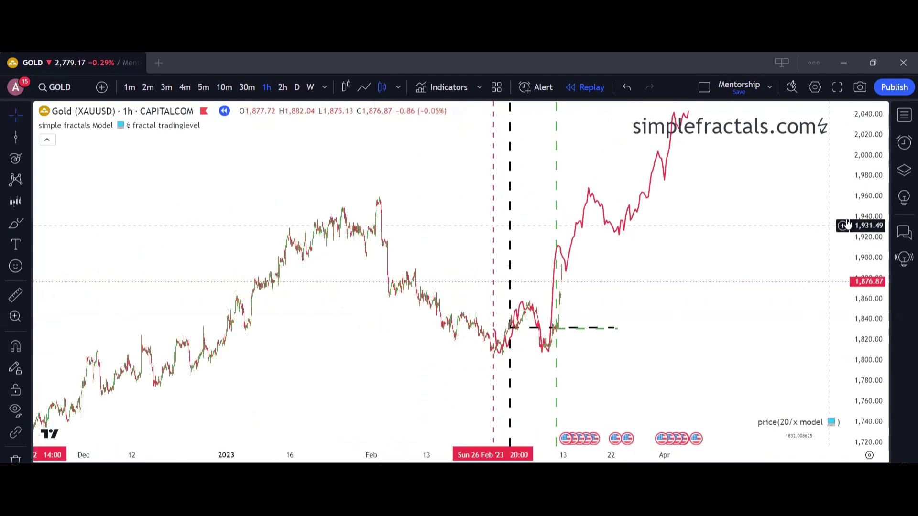
left_click_drag(858, 243, 859, 303)
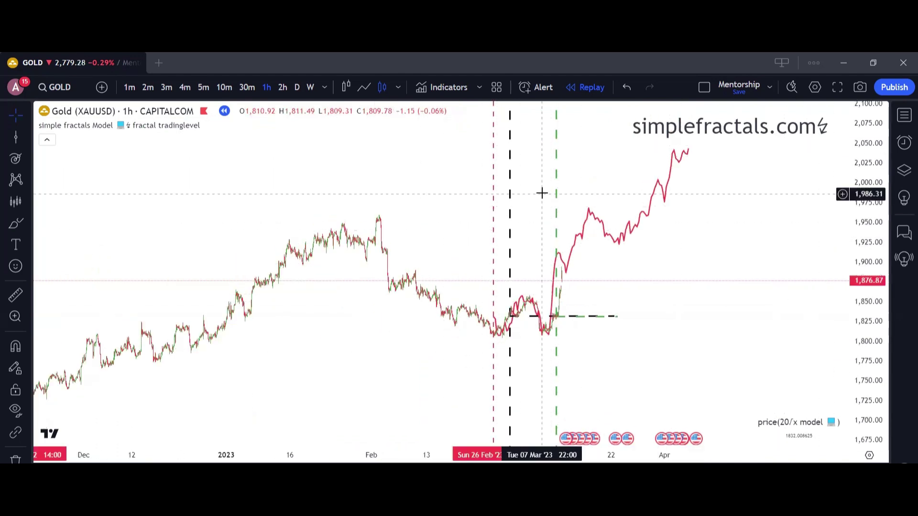
left_click_drag(617, 311, 589, 308)
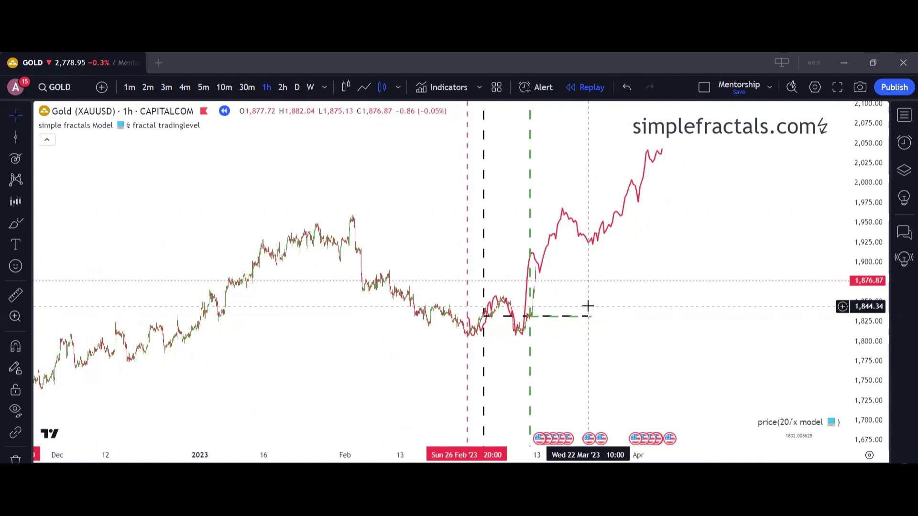
left_click_drag(587, 306, 529, 303)
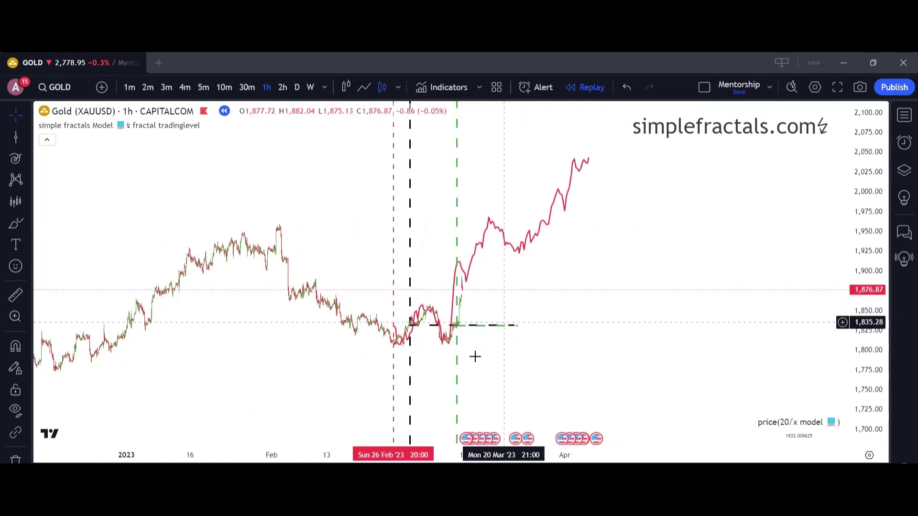
Step: Add a horizontal line at 2,044.45 at the projection's end and a horizontal ray at 1,814.89 from the March low
key("alt+h")
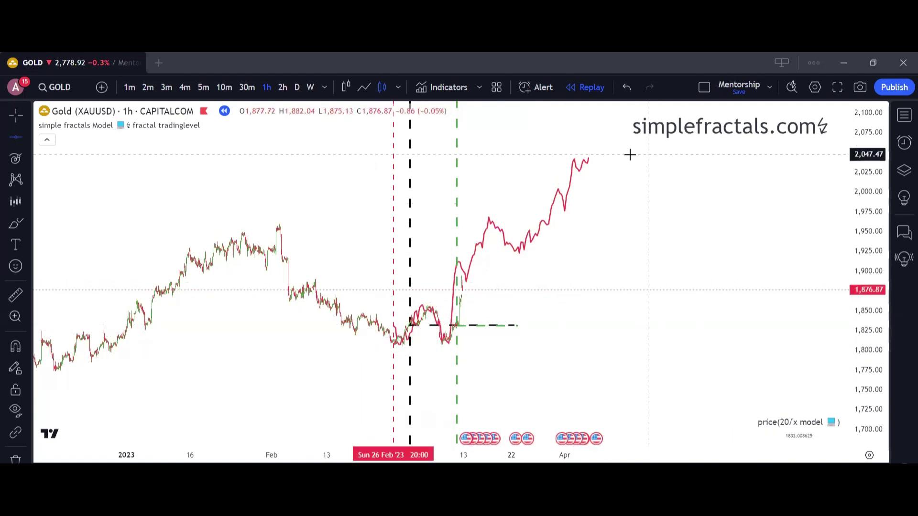
left_click(590, 157)
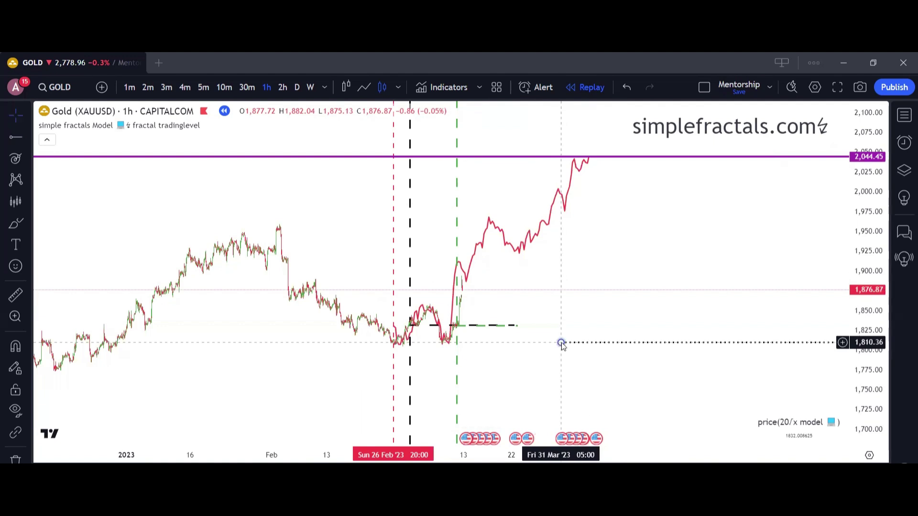
left_click(447, 339)
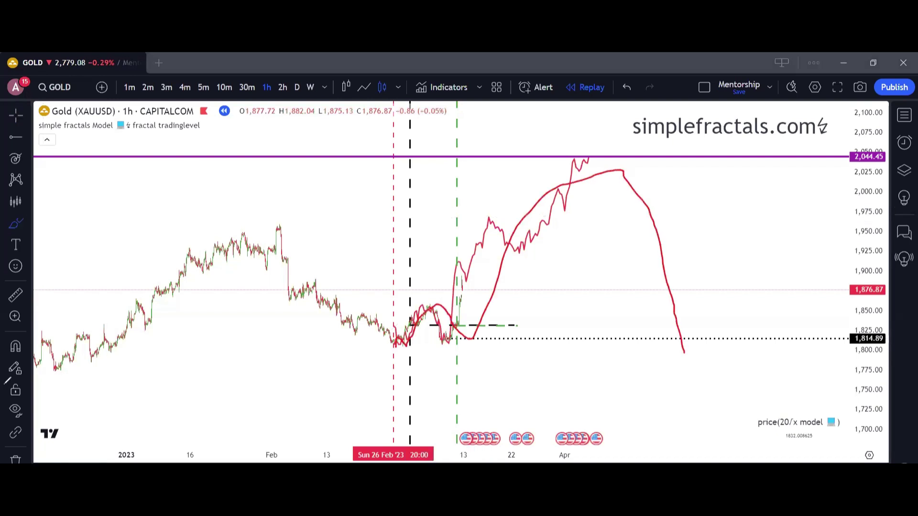
Step: Undo the freehand brush curve and exit Bar Replay mode
key("ctrl+z")
left_click(473, 475)
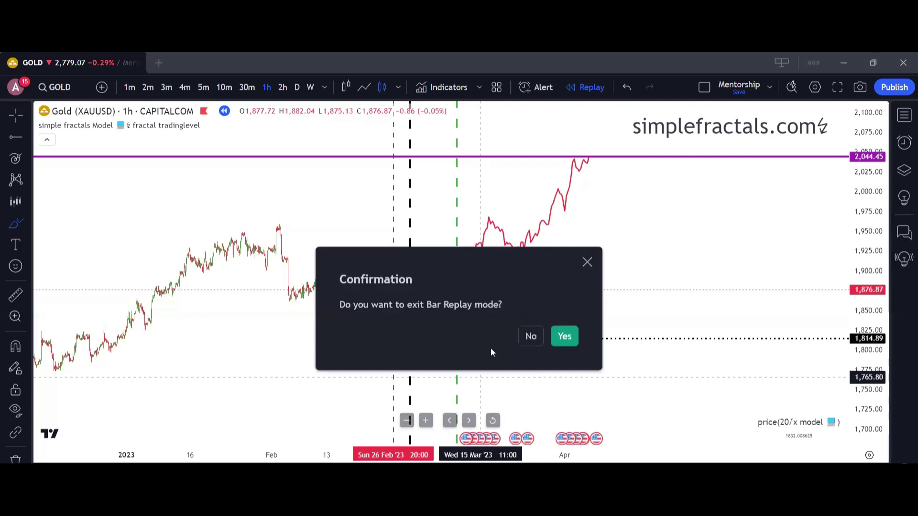
left_click(565, 336)
left_click_drag(287, 307, 787, 256)
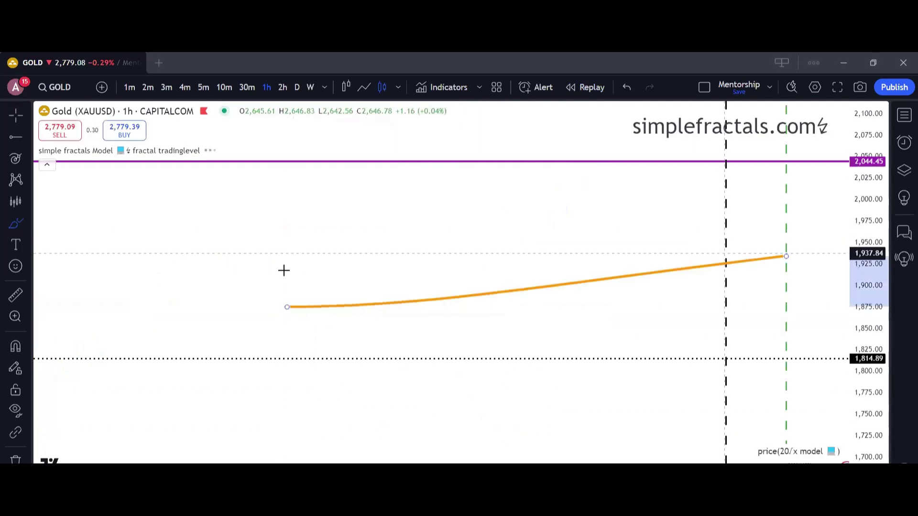
key("ctrl+z")
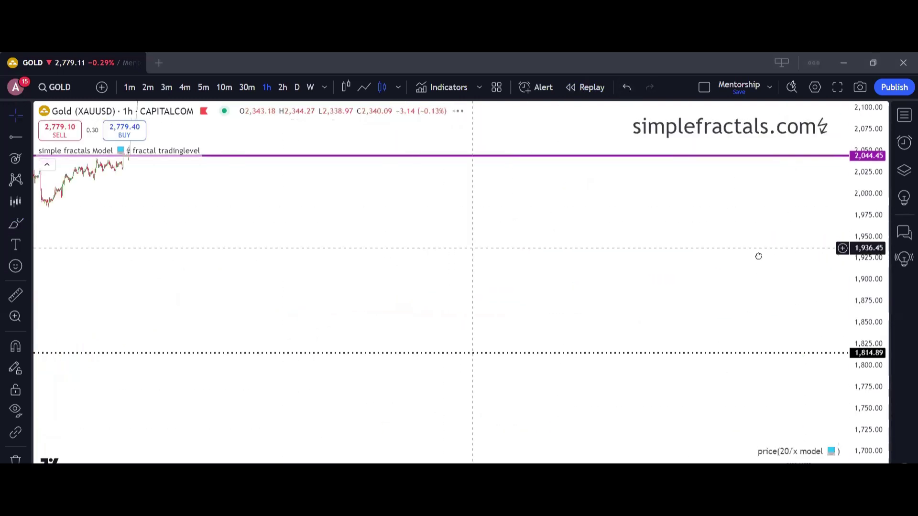
Step: Compare the projected path and both horizontal levels with gold's actual price action through 2023
left_click_drag(99, 302, 601, 309)
left_click_drag(157, 285, 832, 273)
left_click_drag(416, 274, 629, 305)
left_click_drag(388, 290, 629, 292)
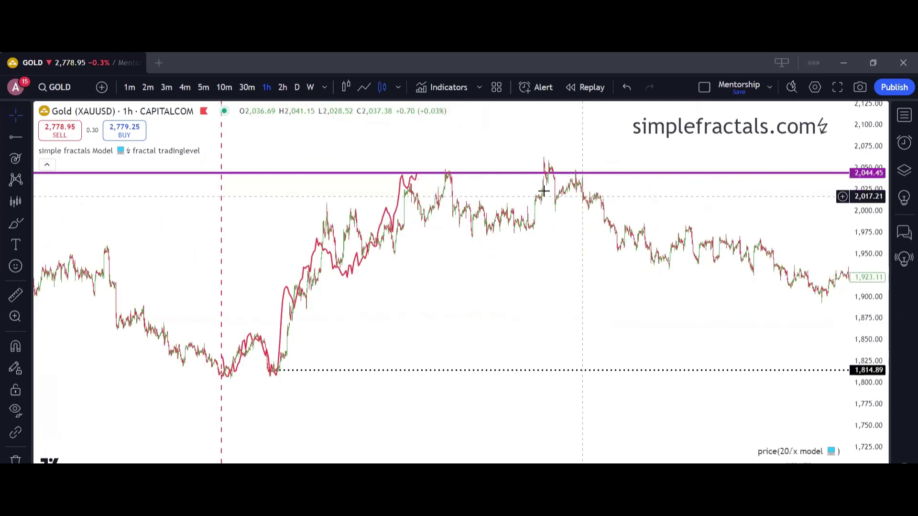
left_click_drag(592, 295, 468, 264)
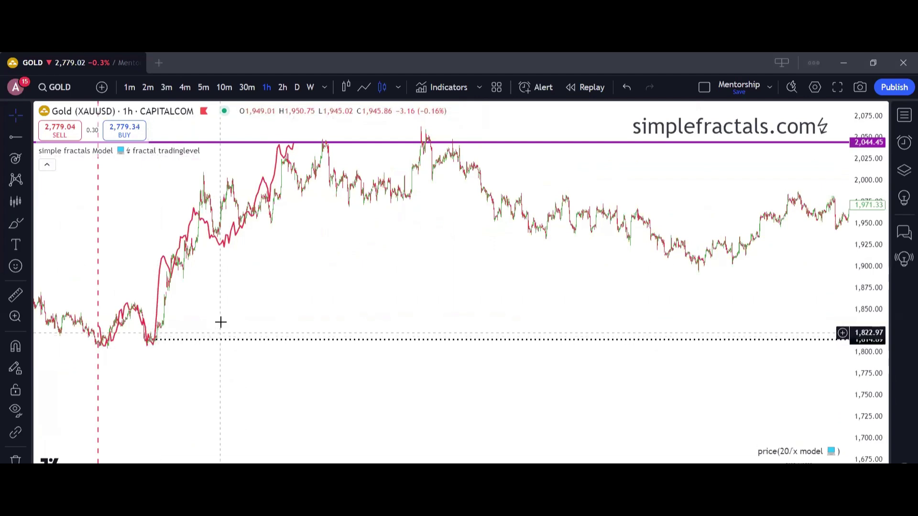
left_click_drag(592, 293, 236, 280)
left_click_drag(578, 265, 349, 244)
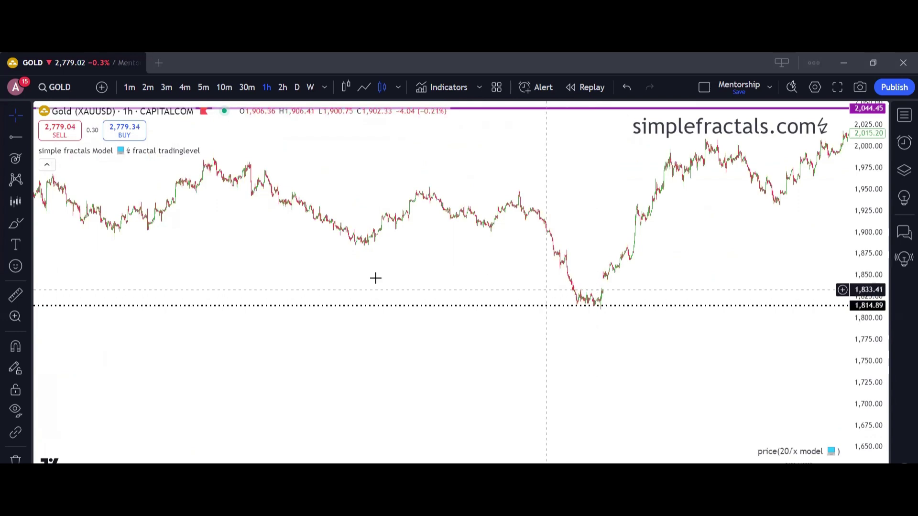
scroll(523, 281, "right", 8)
scroll(445, 287, "left", 1)
scroll(469, 287, "left", 4)
Step: Remove all drawings and switch to the 5-minute gold chart with the simple fractals Model indicator hidden
right_click(400, 163)
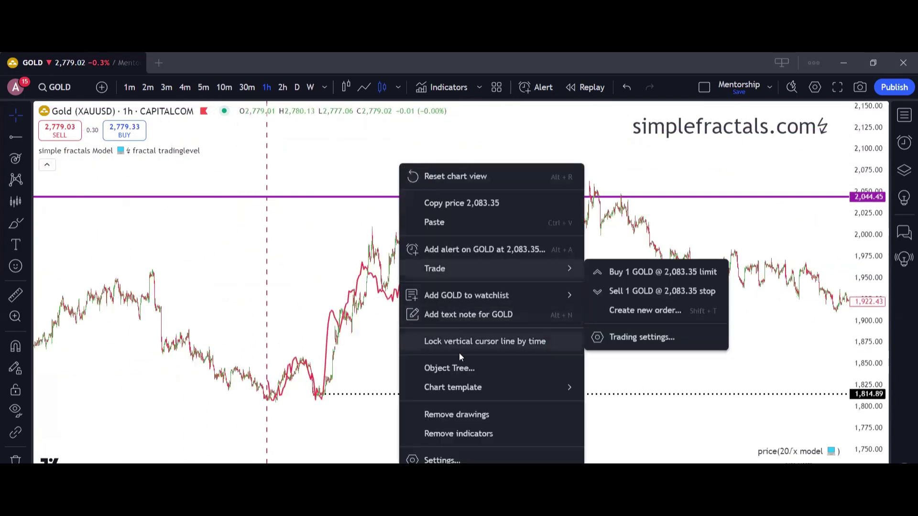
left_click(457, 415)
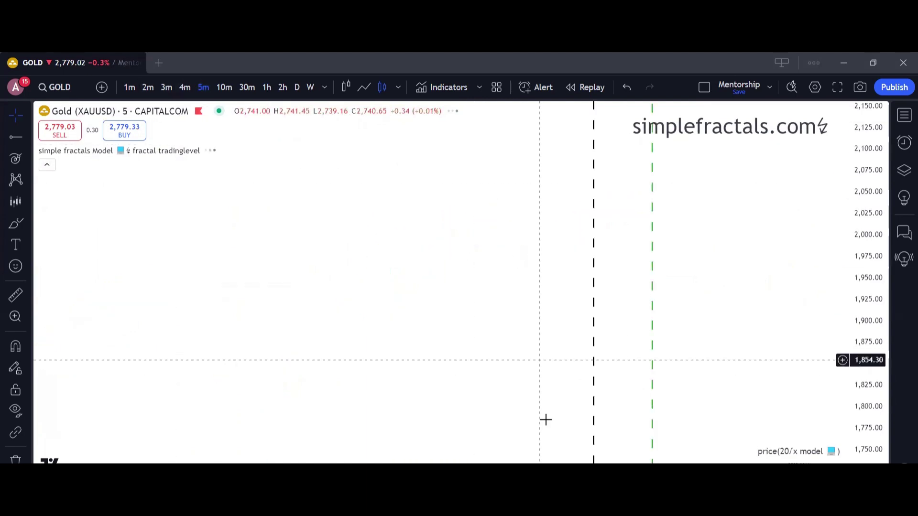
scroll(523, 282, "down", 10)
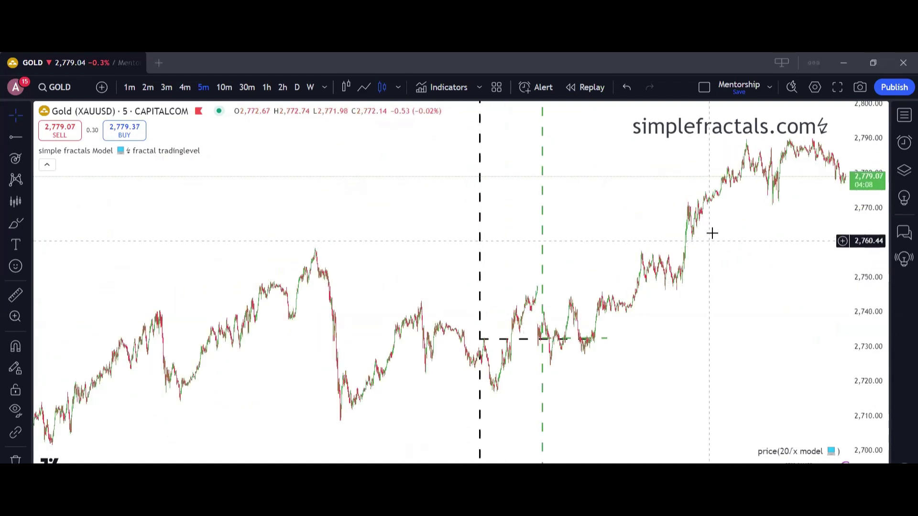
scroll(711, 231, "right", 4)
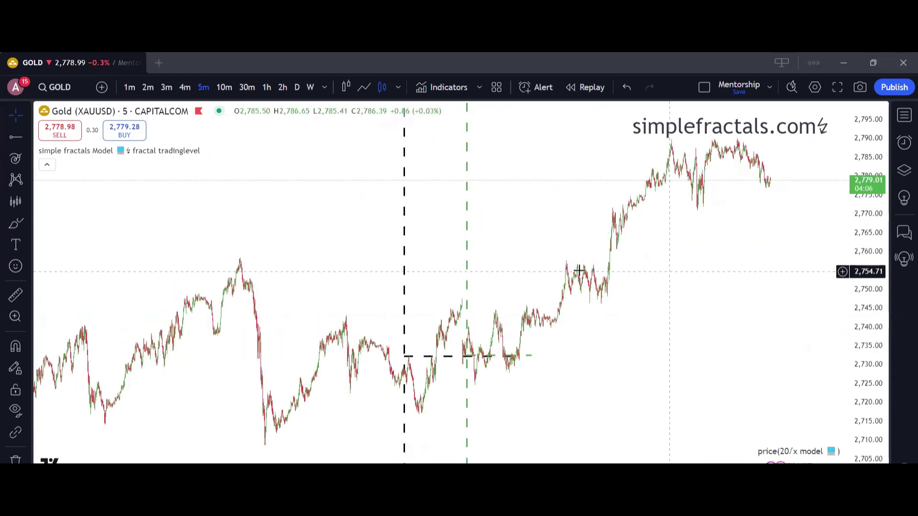
left_click(210, 151)
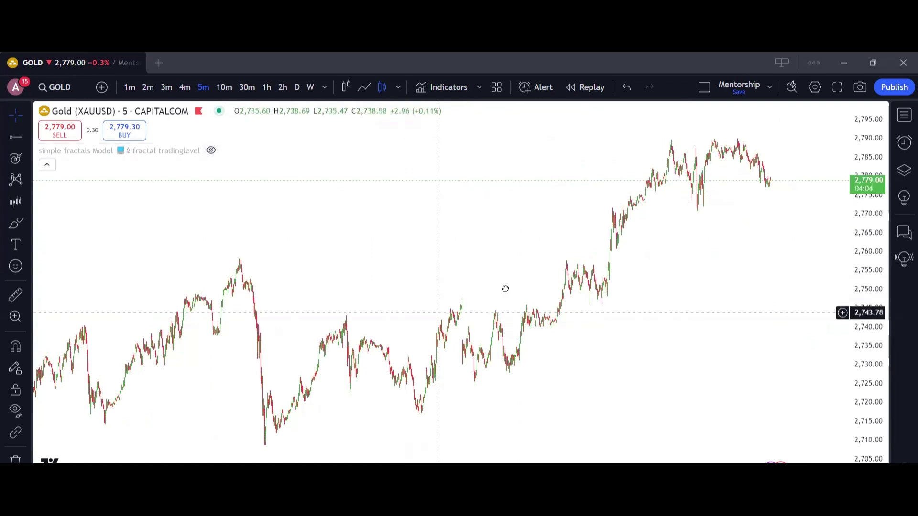
Step: Fit a price pattern over the swing around the 23 October 2024 peak, anchored at 2,709.71 and 2,729.10, and remove it
scroll(505, 290, "left", 6)
scroll(615, 191, "left", 6)
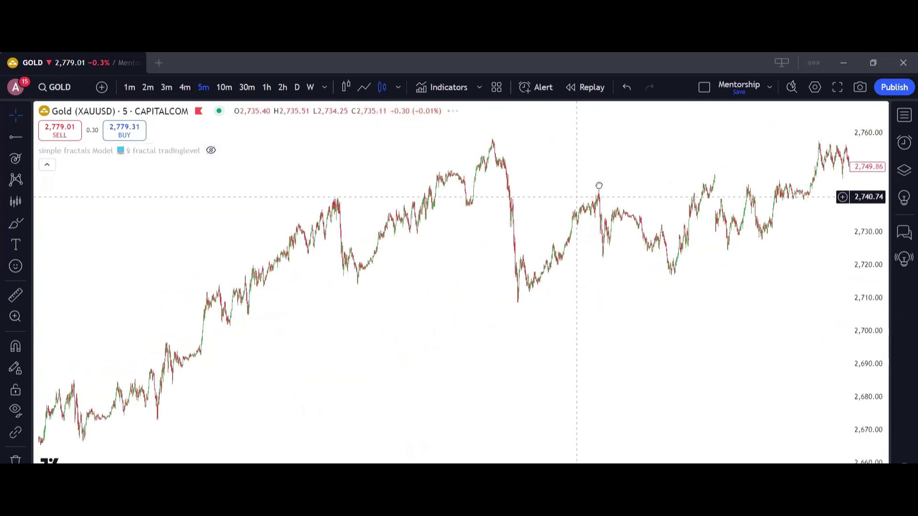
left_click_drag(587, 194, 539, 231)
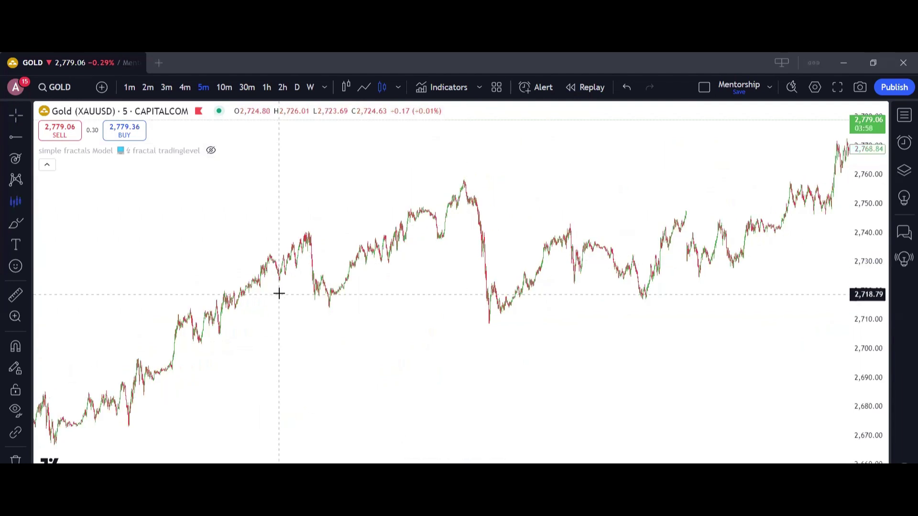
left_click(279, 259)
left_click(297, 246)
mouse_move(269, 258)
left_mouse_down()
mouse_move(209, 316)
mouse_move(450, 287)
mouse_move(507, 311)
mouse_move(520, 273)
left_mouse_up()
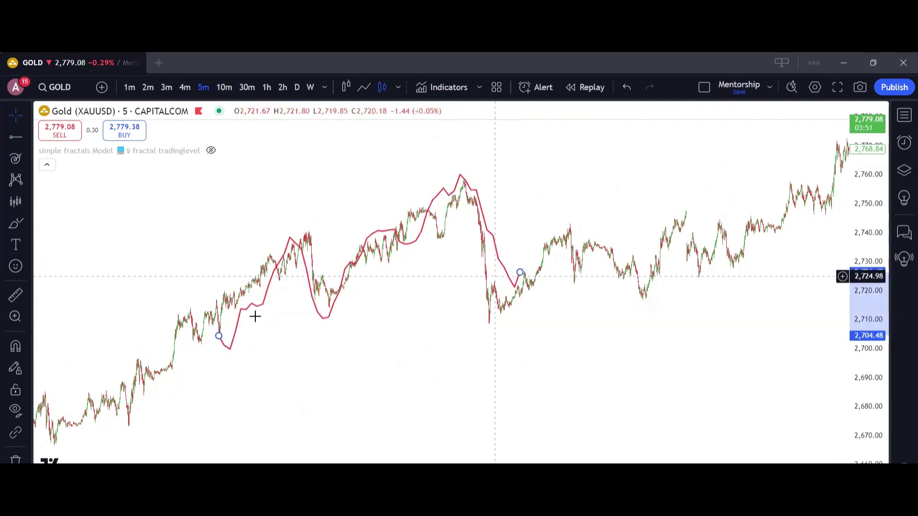
left_click_drag(219, 337, 211, 324)
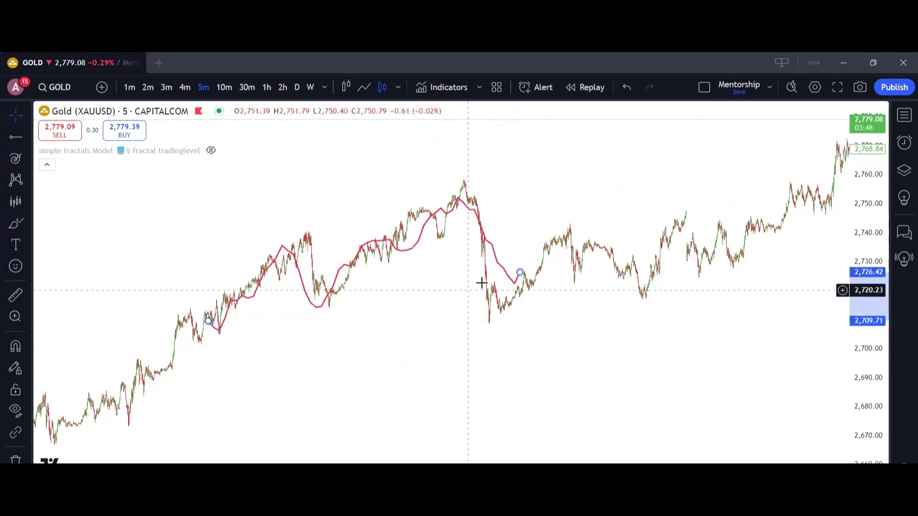
left_click_drag(520, 272, 517, 267)
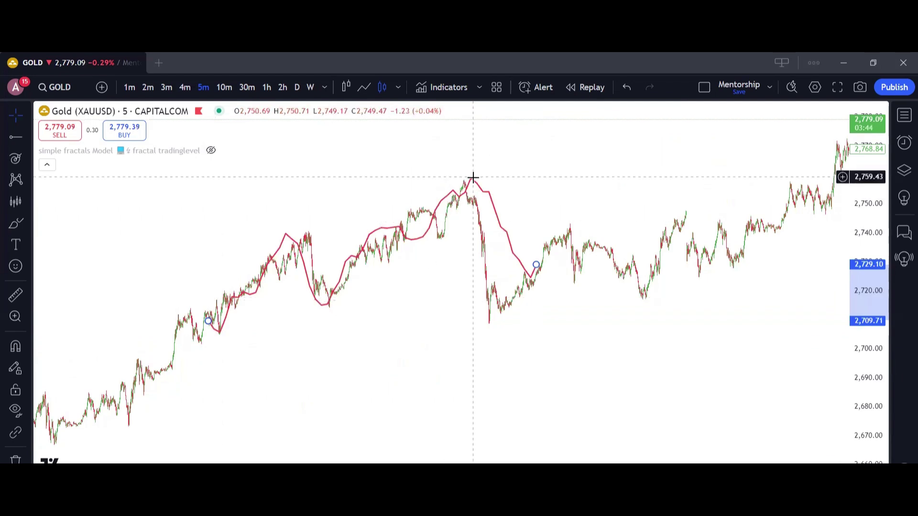
right_click(404, 157)
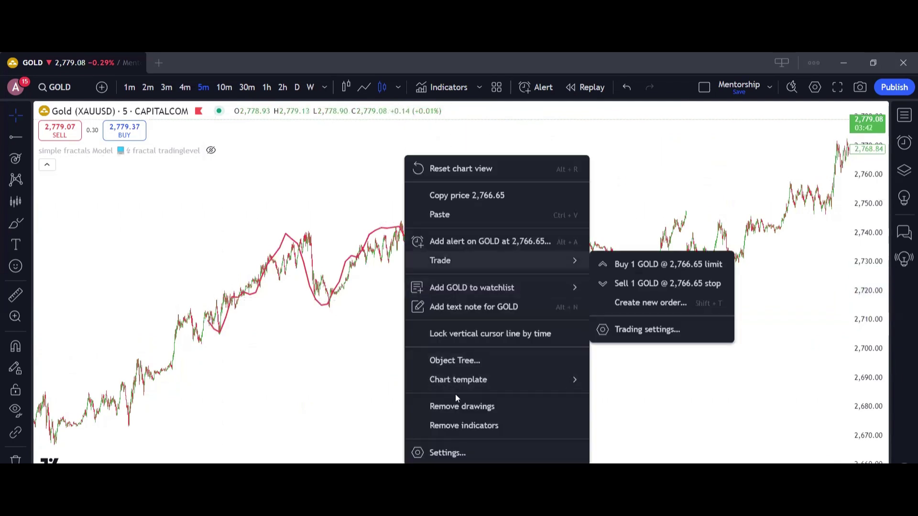
left_click(460, 406)
Step: Start Bar Replay on the 5-minute chart from the 28 October 2024 morning pullback near 2,730.67
left_click_drag(777, 276, 514, 352)
left_click_drag(858, 240, 857, 265)
left_click_drag(693, 299, 697, 281)
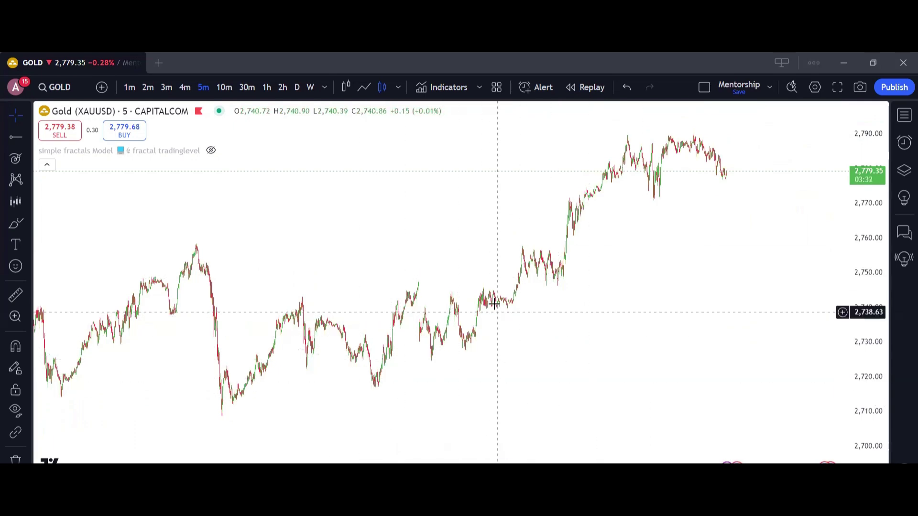
scroll(371, 303, "down", 1)
left_click_drag(474, 205, 412, 205)
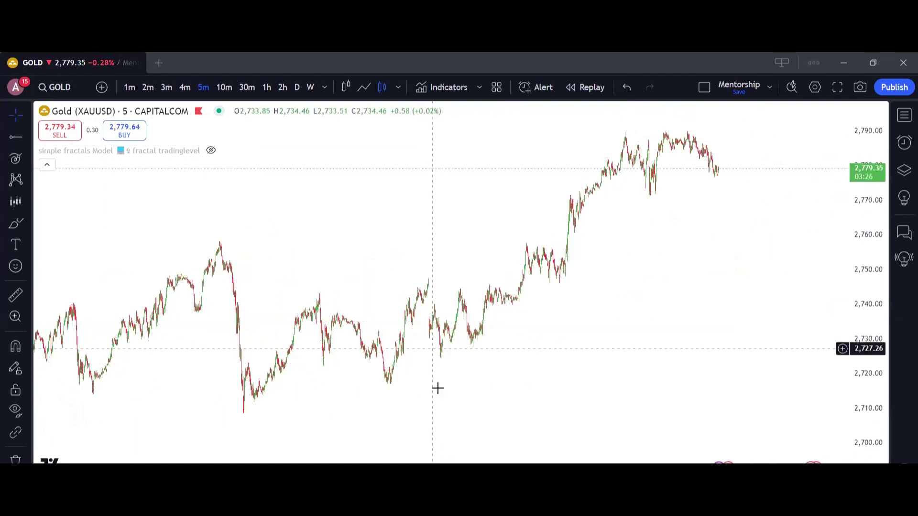
left_click(592, 87)
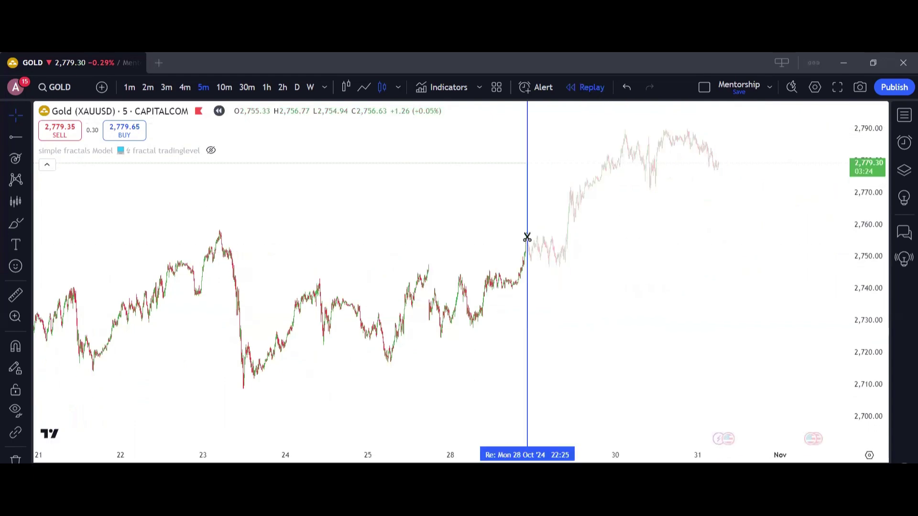
left_click_drag(680, 262, 483, 264)
scroll(615, 263, "up", 2)
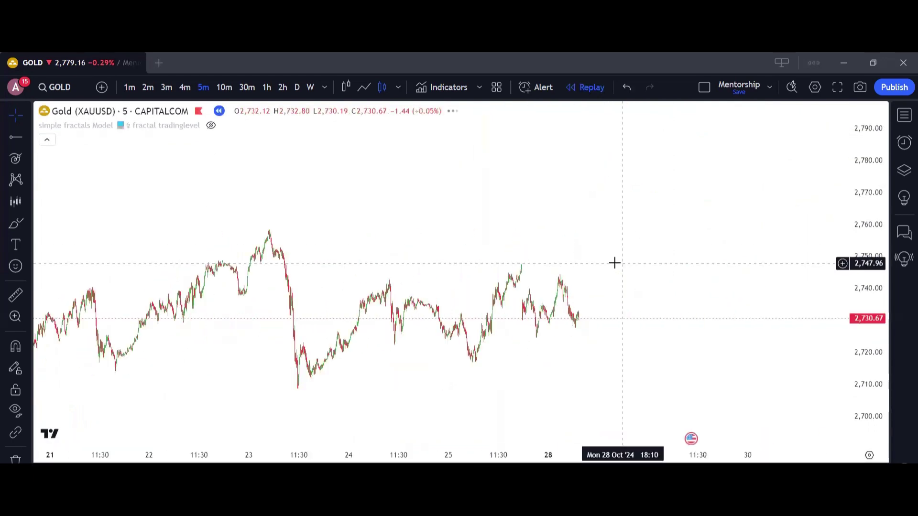
Step: Show the simple fractals Model indicator on the replayed 5-minute gold chart
left_click(210, 125)
left_click_drag(591, 296, 509, 295)
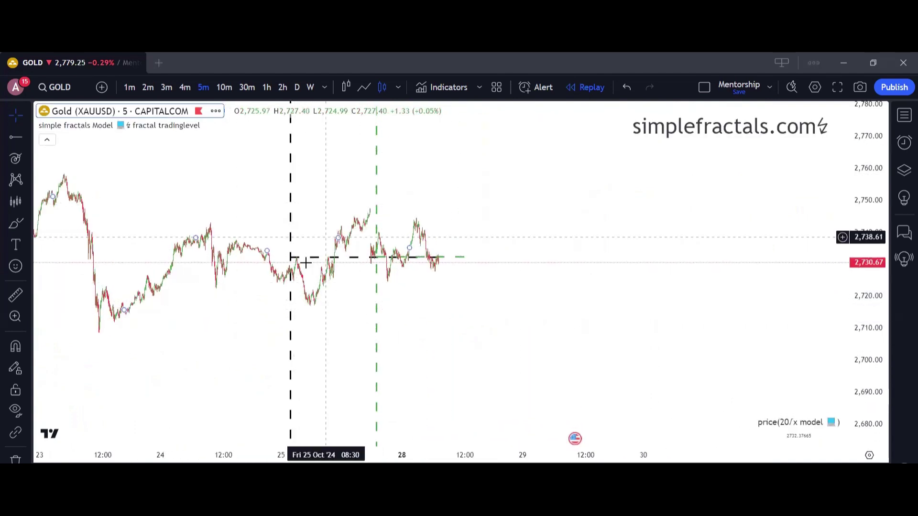
left_click_drag(379, 341, 423, 365)
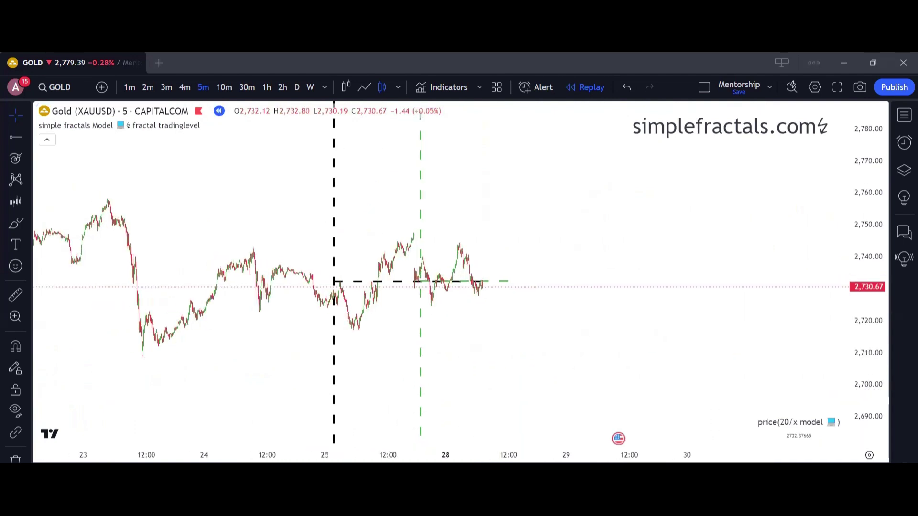
Step: Place a price pattern on the 25 October 2024 rise, with its start anchored at the 06:15 low at 2,718.82
left_click(375, 279)
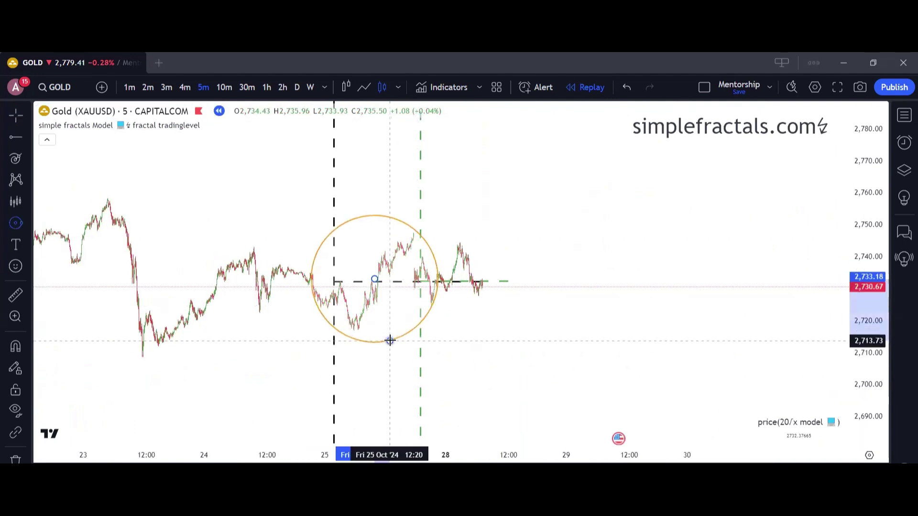
key("Escape")
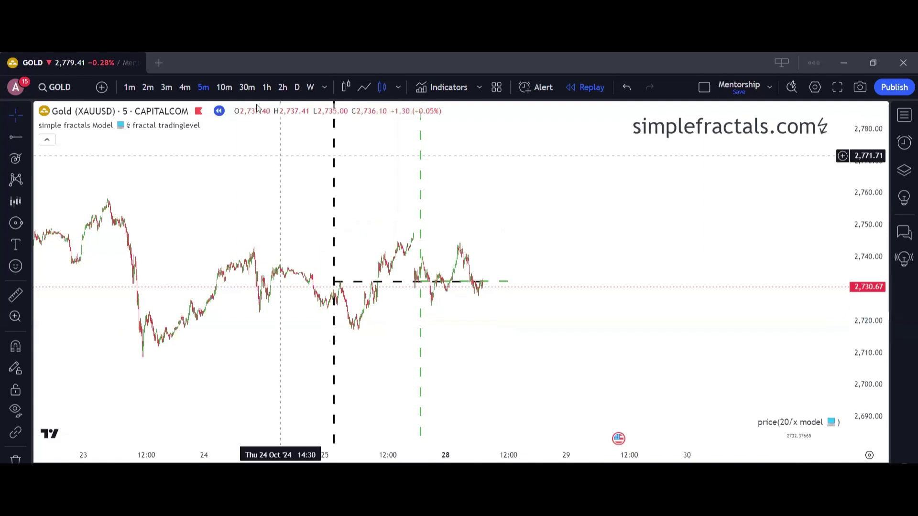
left_click_drag(633, 262, 720, 263)
scroll(497, 280, "up", 4)
left_click_drag(482, 286, 725, 291)
left_click_drag(877, 318, 874, 190)
scroll(556, 316, "up", 4)
left_click_drag(488, 311, 636, 295)
scroll(634, 313, "up", 5)
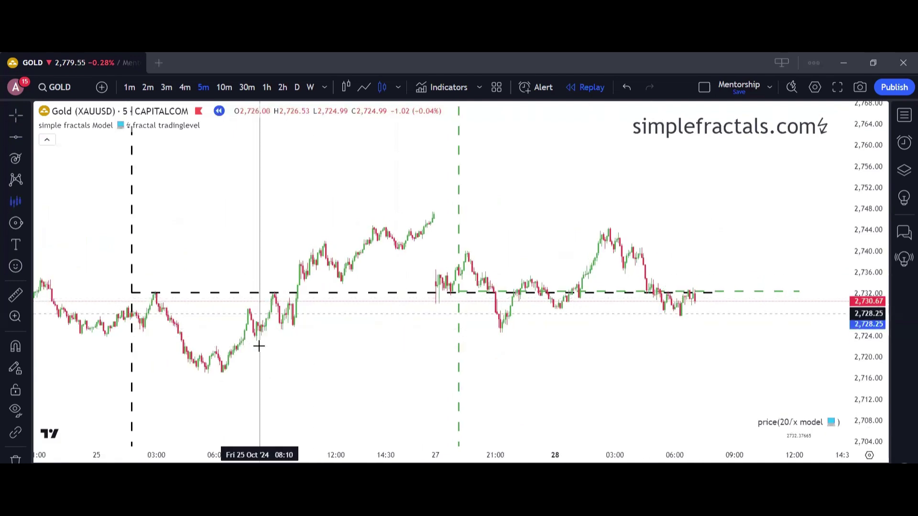
left_click(320, 197)
left_click_drag(260, 313, 221, 364)
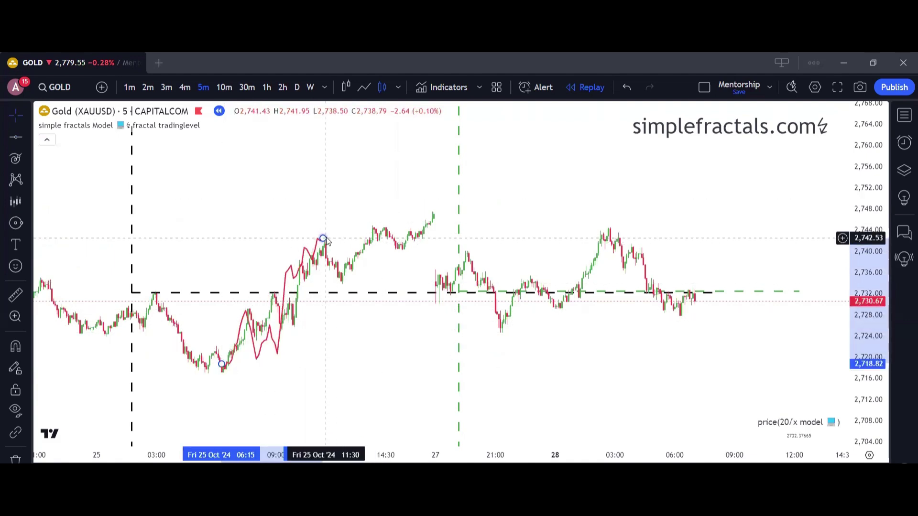
Step: Stretch the pattern over the 25–28 October swings so its last low meets the 28 October morning pullback and the rally projects to about 2,793
left_click_drag(323, 239, 808, 102)
scroll(703, 340, "down", 3)
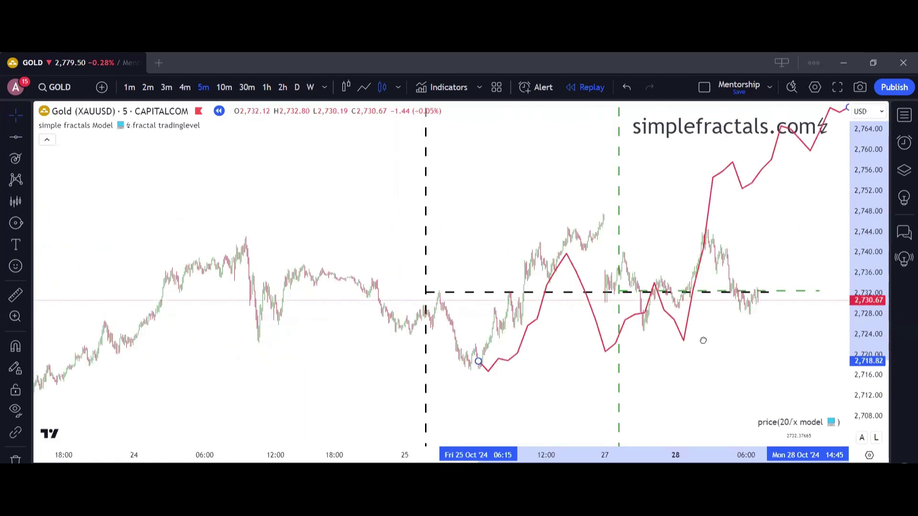
mouse_move(849, 172)
left_mouse_down()
mouse_move(711, 169)
mouse_move(758, 102)
left_mouse_up()
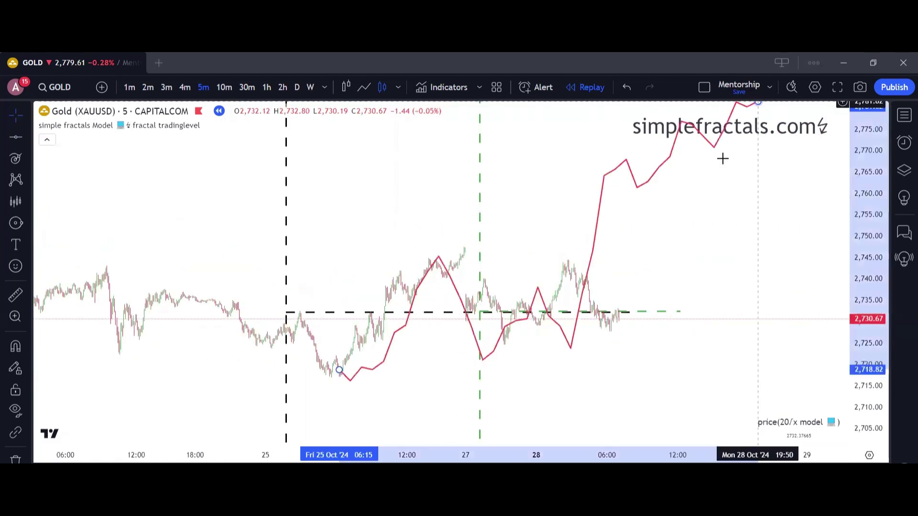
left_click_drag(416, 346, 414, 336)
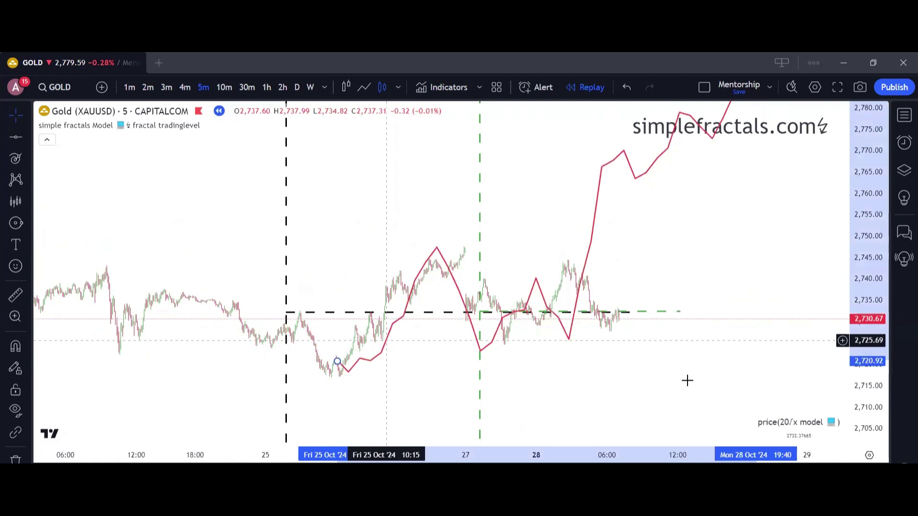
left_click_drag(681, 209, 567, 247)
left_click_drag(639, 133, 623, 155)
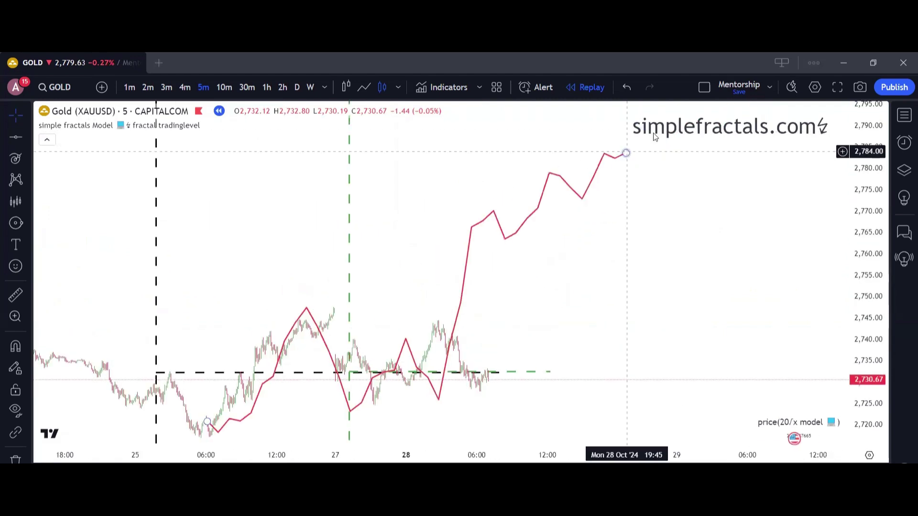
left_click_drag(696, 111, 696, 109)
Step: Trace the 25–28 October swings, the pullback low and the projected rally freehand in red, and clear the marks
left_click_drag(46, 202, 174, 161)
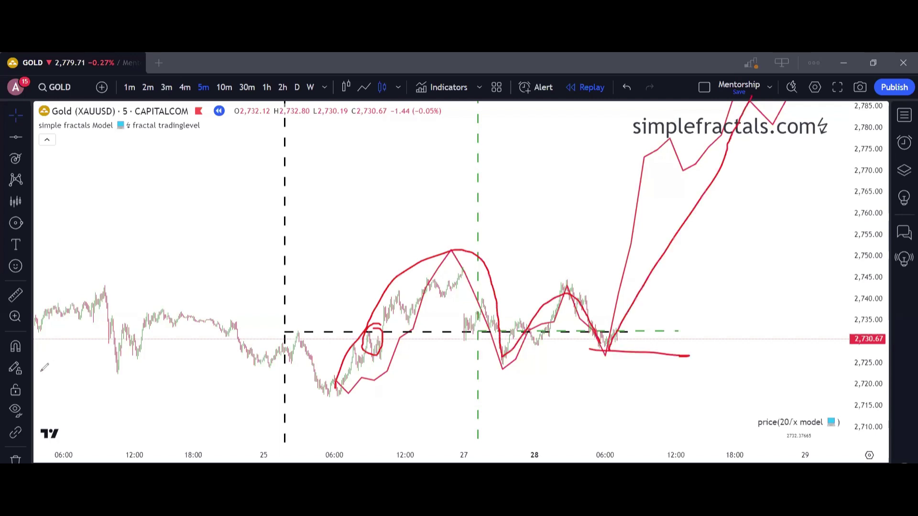
key("Escape")
Step: Play the replay forward past the 28 October pullback to compare price with the projected pattern, and exit to the live chart
scroll(462, 234, "down", 10)
left_click_drag(547, 211, 322, 281)
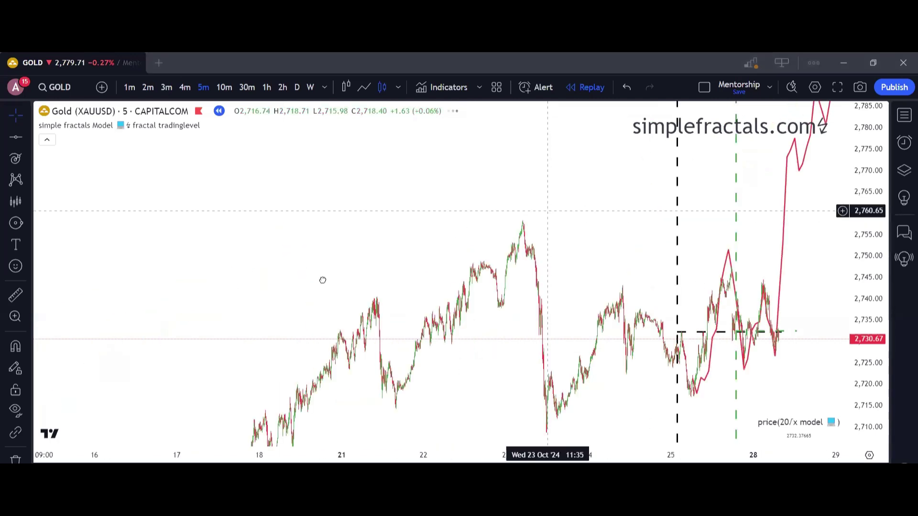
left_click_drag(863, 189, 861, 270)
left_click_drag(602, 344, 596, 321)
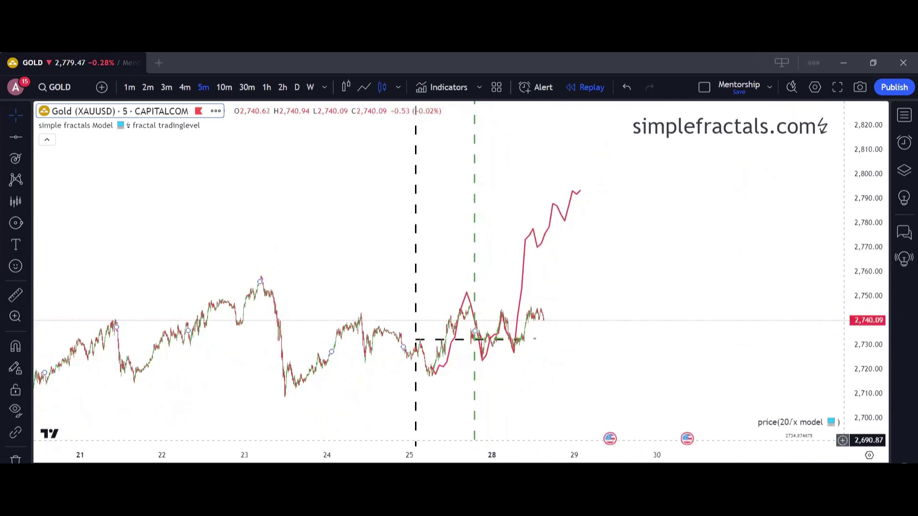
left_click(632, 473)
left_click(573, 338)
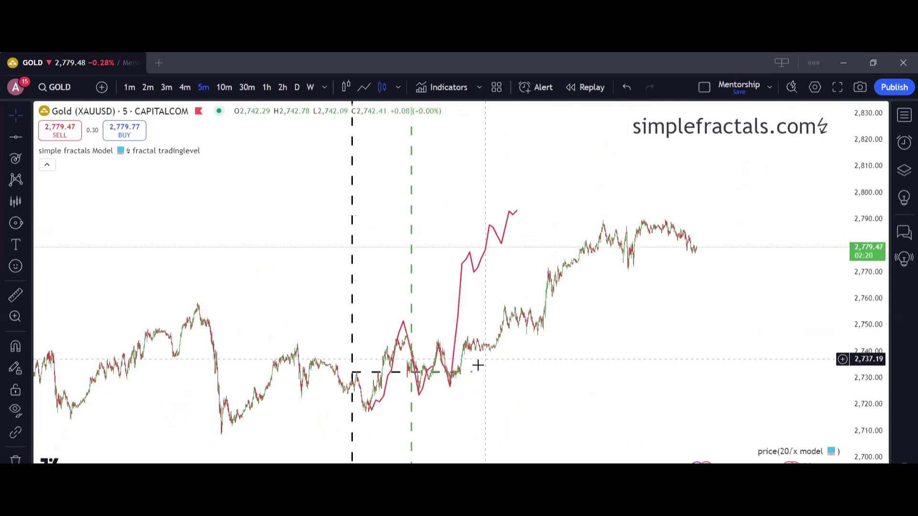
Step: Remove the projected price pattern and all other drawings from the live 5-minute gold chart
right_click(206, 172)
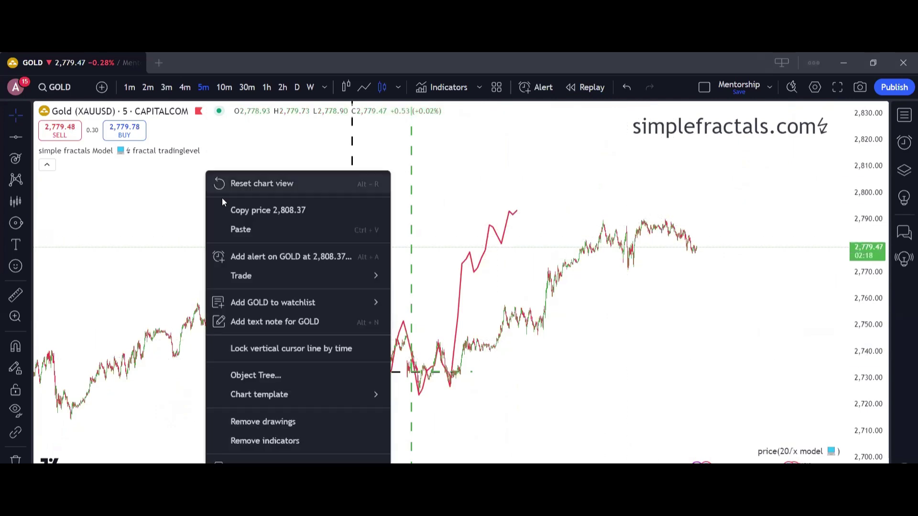
left_click(293, 420)
left_click_drag(303, 298, 403, 283)
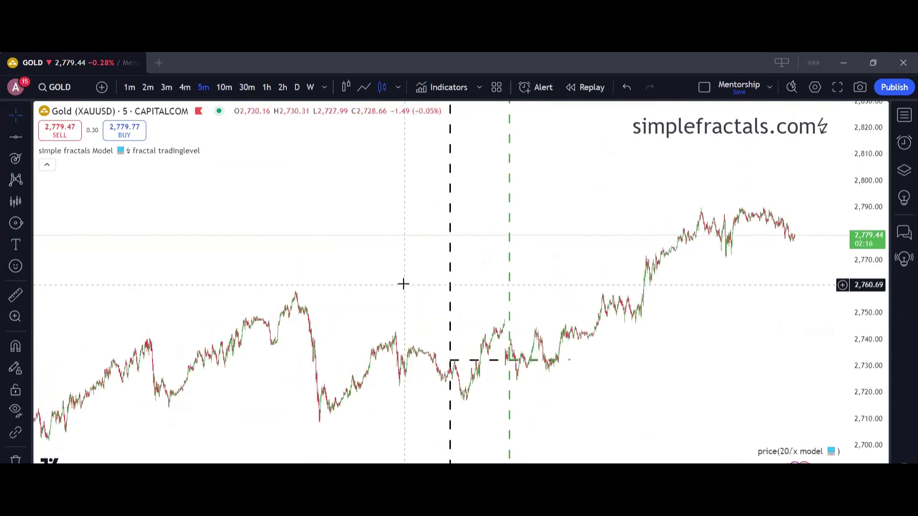